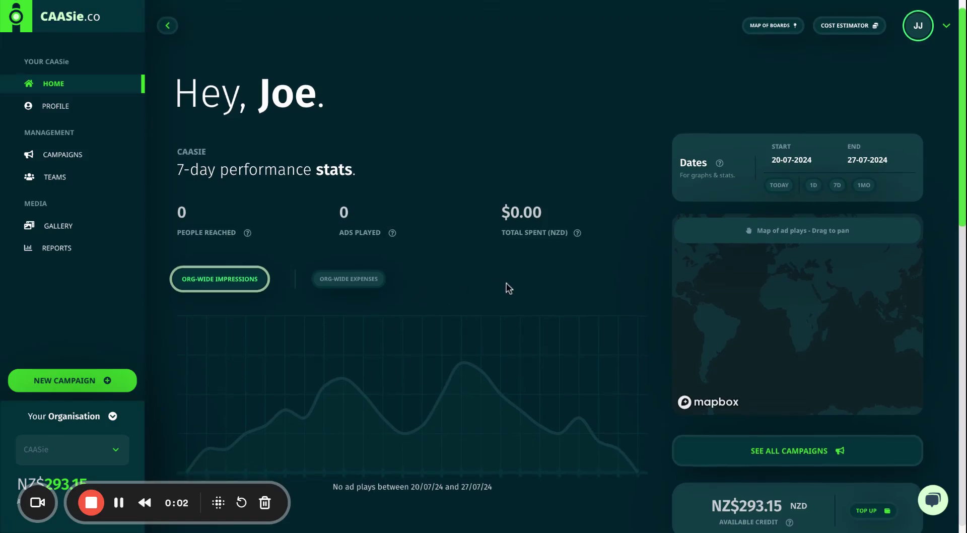
Step: Create a new campaign, name it Test, and save the name
{"action": "scroll", "coordinate": [506, 286], "scroll_direction": "down", "scroll_amount": 2}
{"action": "scroll", "coordinate": [509, 288], "scroll_direction": "down", "scroll_amount": 1}
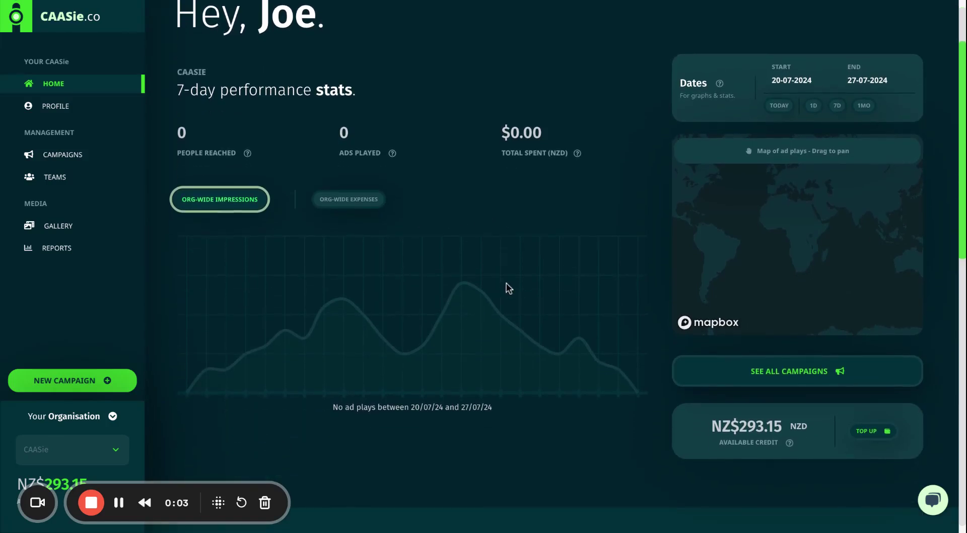
{"action": "left_click", "coordinate": [82, 381]}
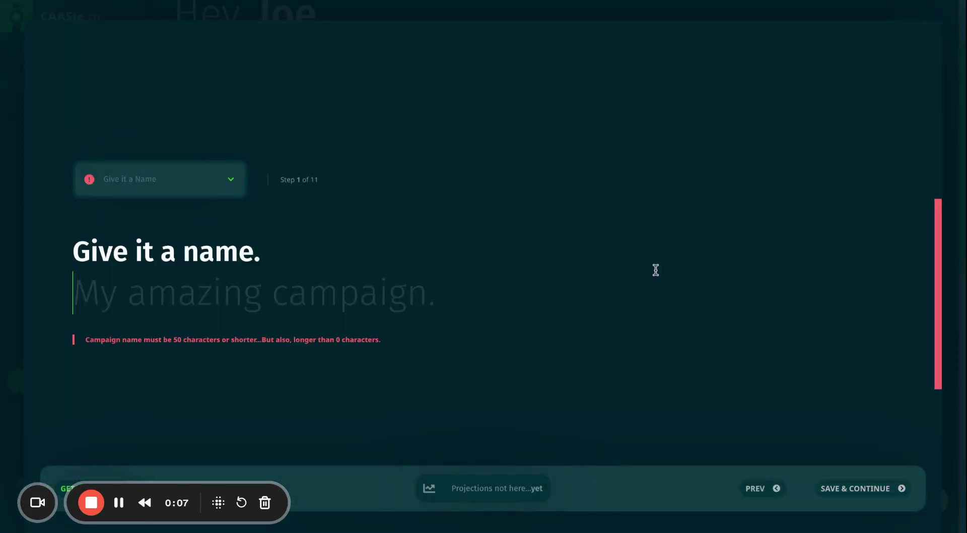
{"action": "type", "text": "Test"}
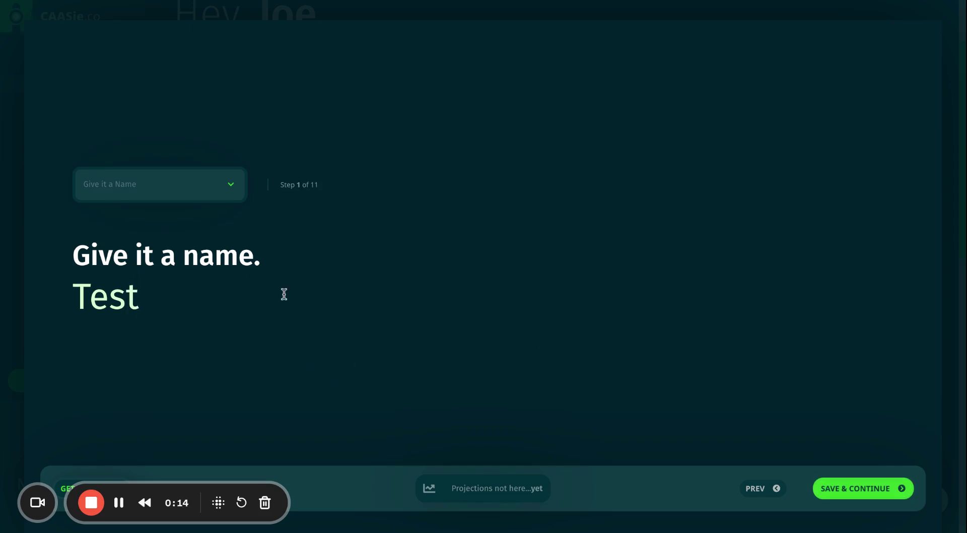
{"action": "left_click", "coordinate": [840, 481]}
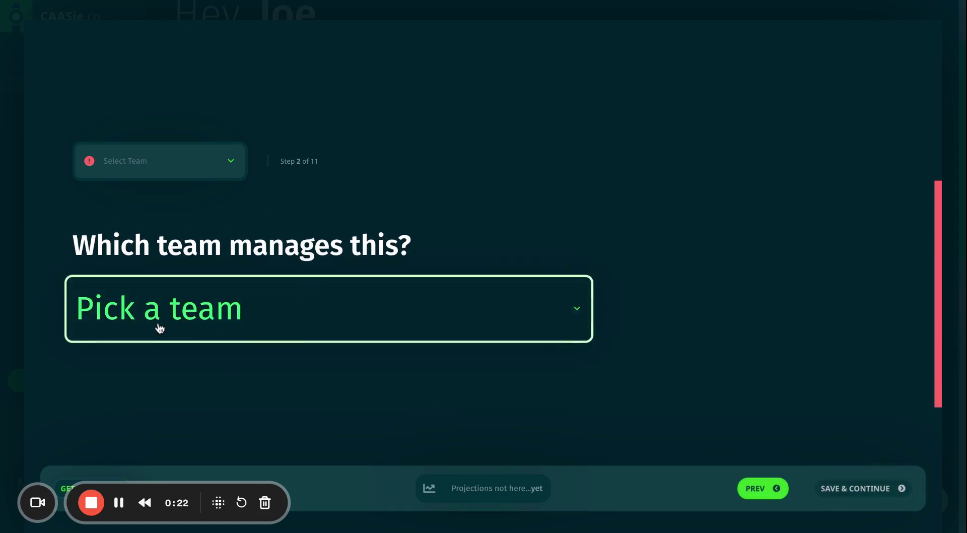
Step: Assign Your First Team to manage the campaign and proceed to its run dates
{"action": "left_click", "coordinate": [267, 311]}
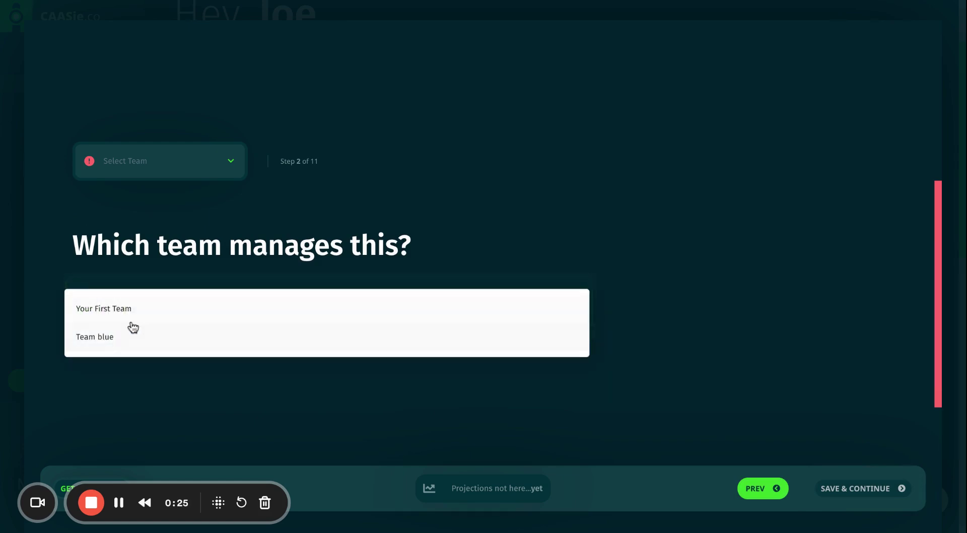
{"action": "left_click", "coordinate": [109, 315]}
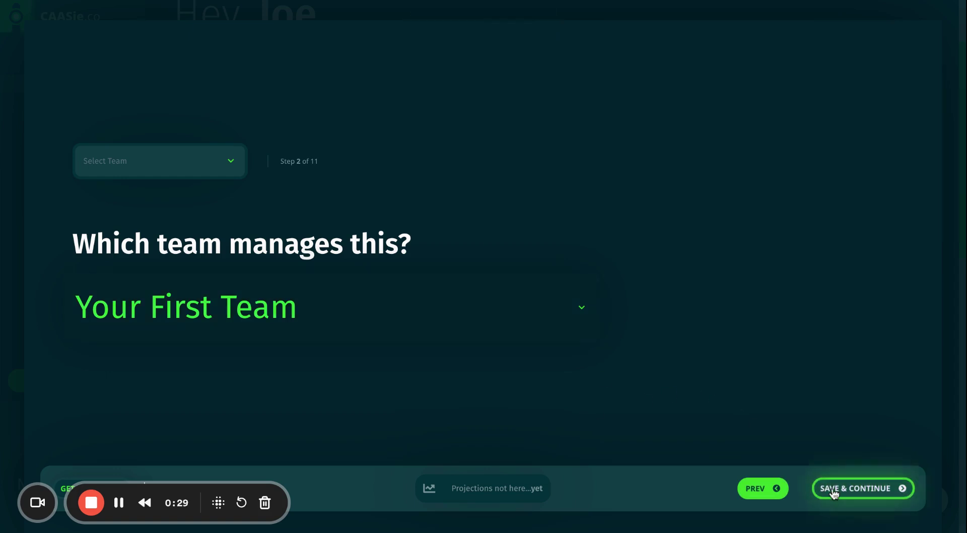
{"action": "left_click", "coordinate": [839, 489]}
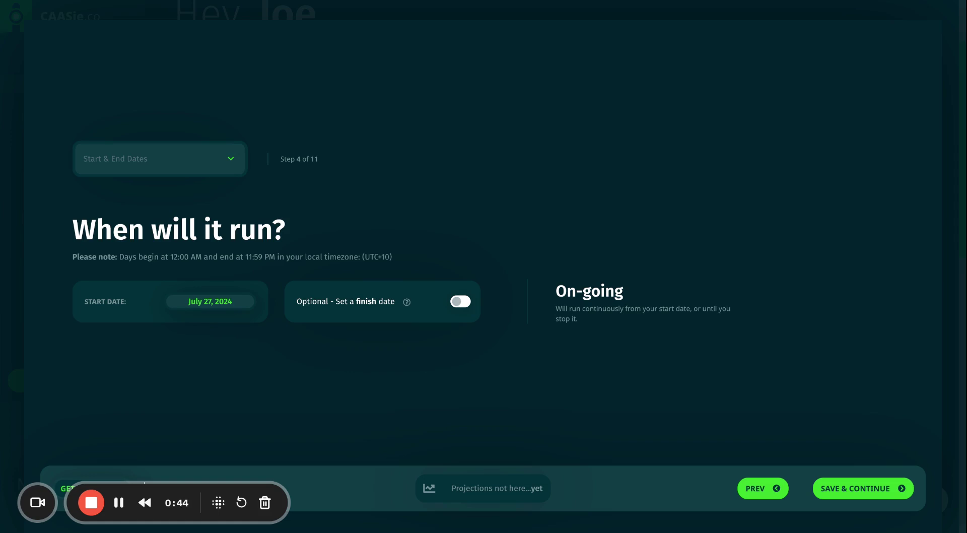
Step: Try a campaign finish date of August 31, 2024, and switch the finish date off again
{"action": "left_click", "coordinate": [460, 301]}
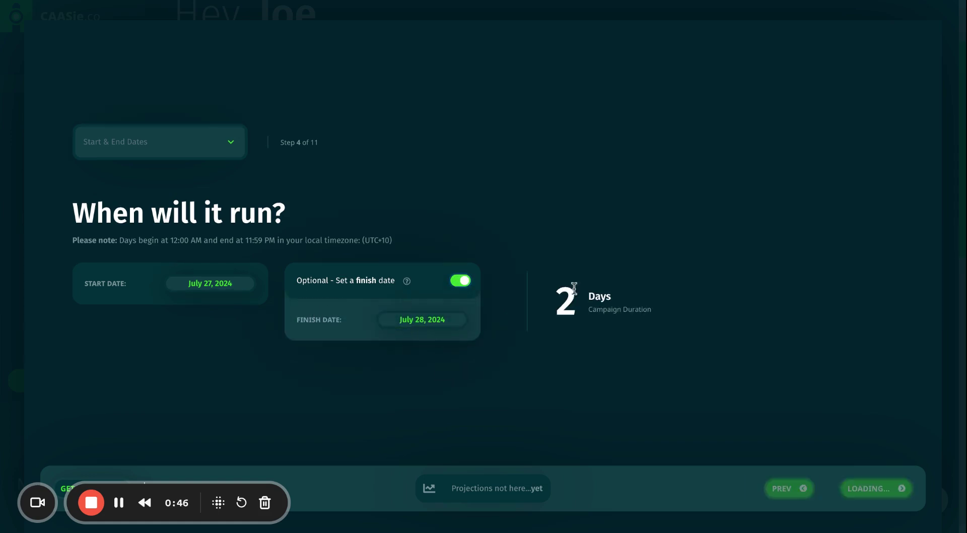
{"action": "left_click", "coordinate": [402, 326]}
{"action": "left_click", "coordinate": [452, 346]}
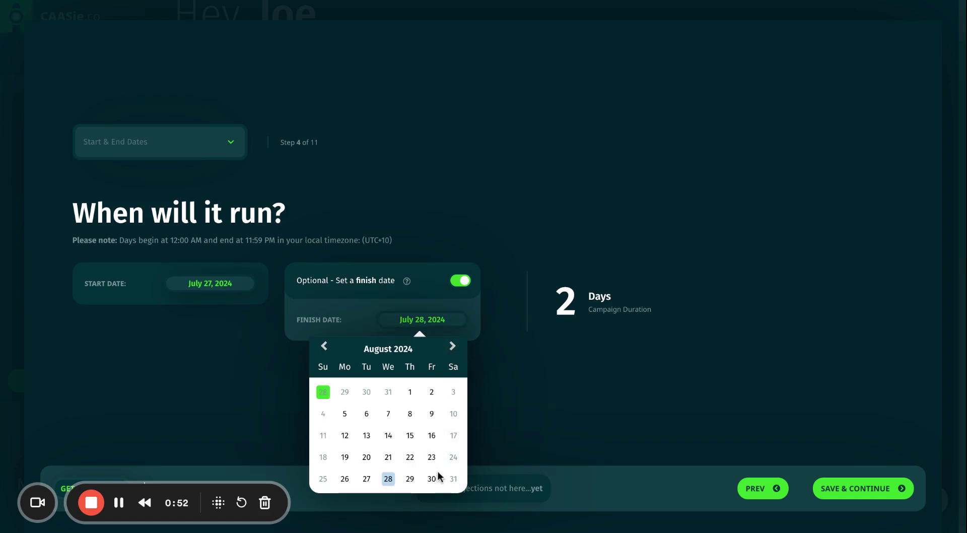
{"action": "left_click", "coordinate": [453, 479]}
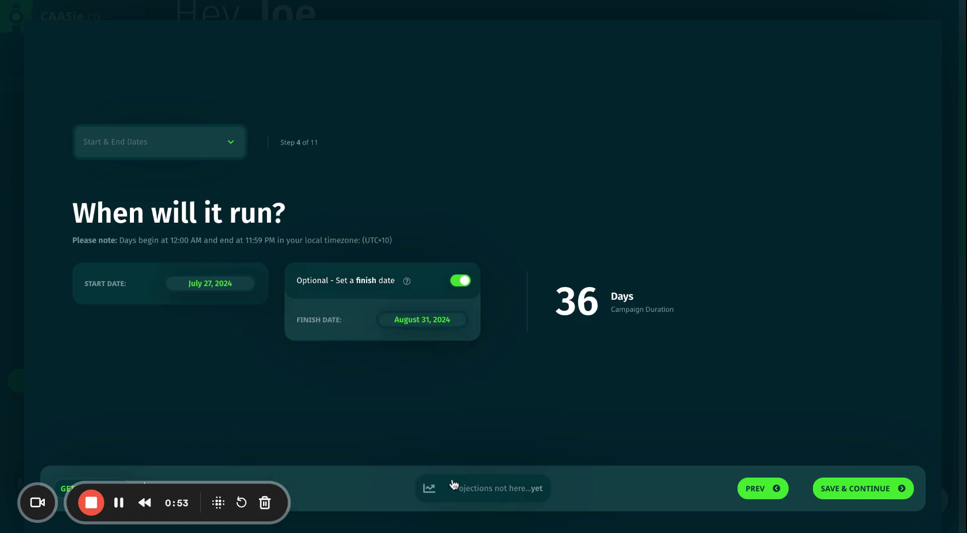
{"action": "left_click", "coordinate": [459, 282]}
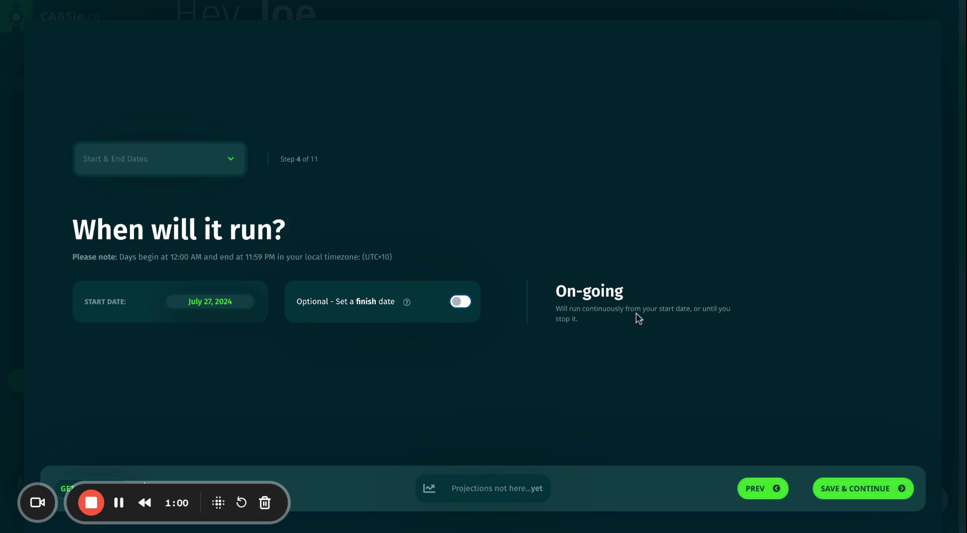
Step: Accept the ongoing schedule and choose the Hand-select Boards method for picking the campaign's boards
{"action": "left_click", "coordinate": [888, 490]}
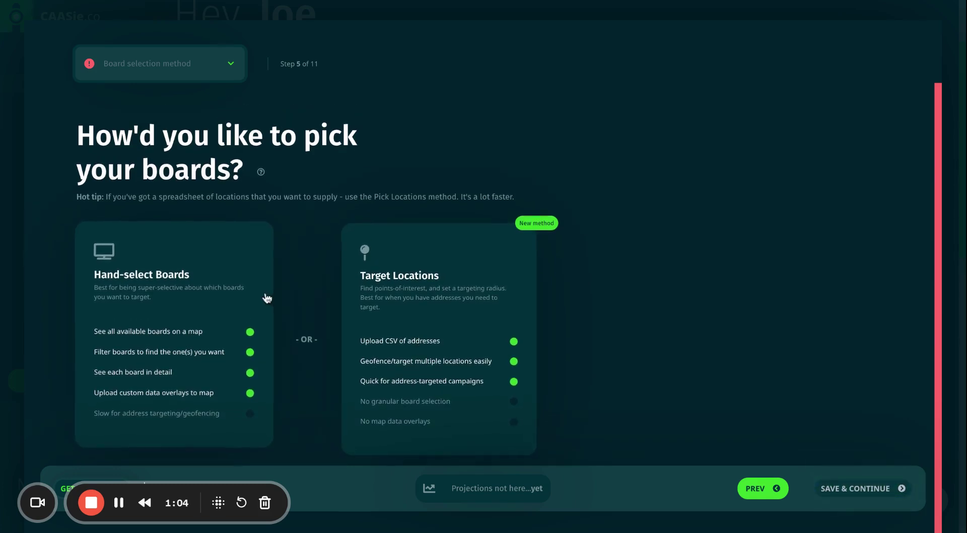
{"action": "left_click", "coordinate": [192, 330]}
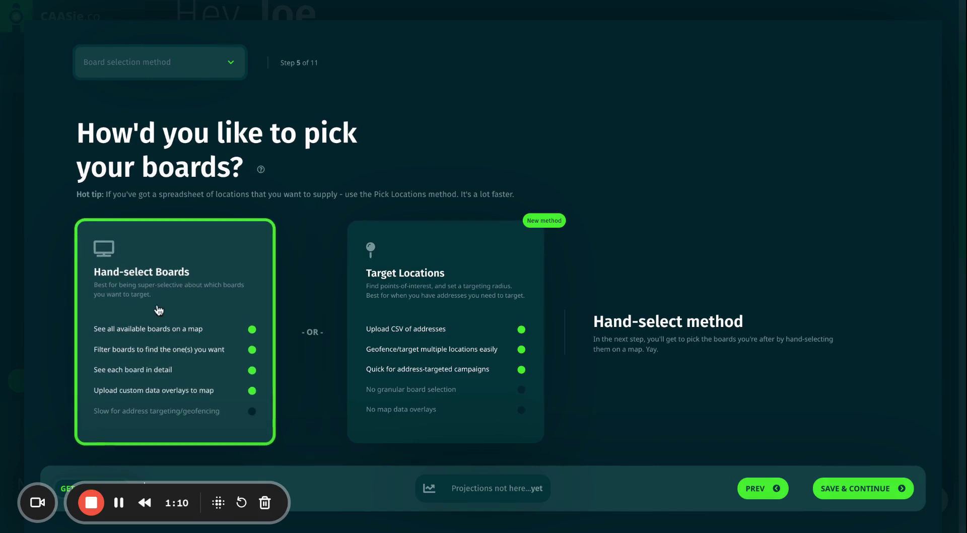
{"action": "left_click", "coordinate": [430, 317]}
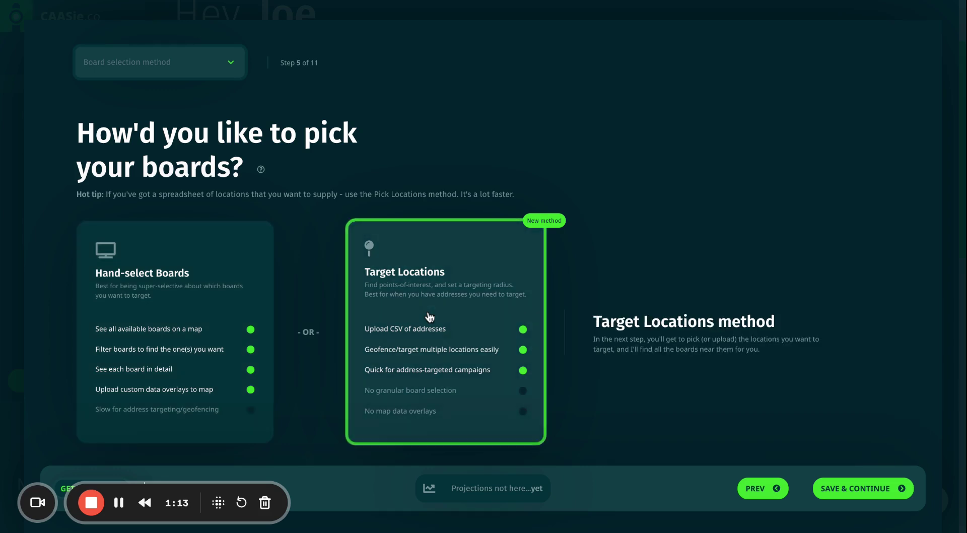
{"action": "left_click", "coordinate": [154, 324]}
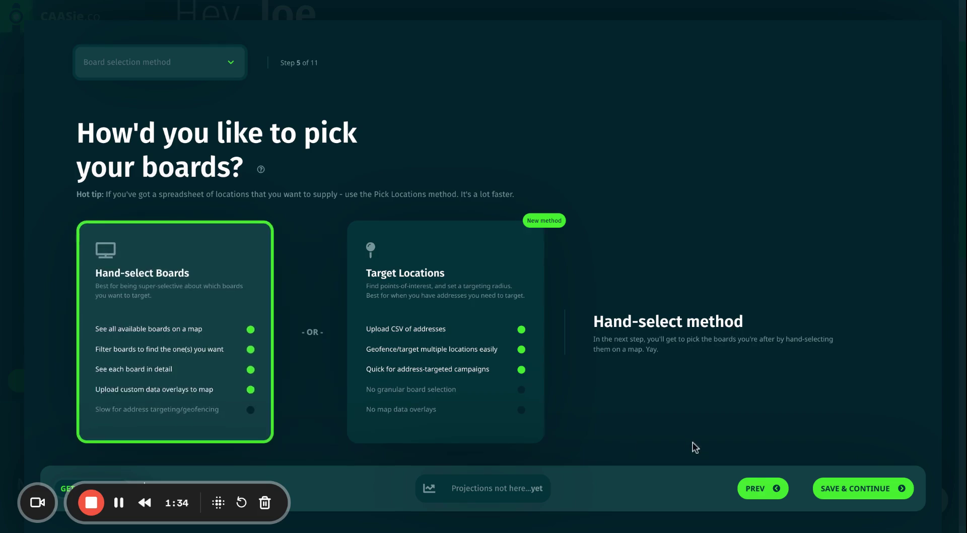
{"action": "left_click", "coordinate": [867, 490]}
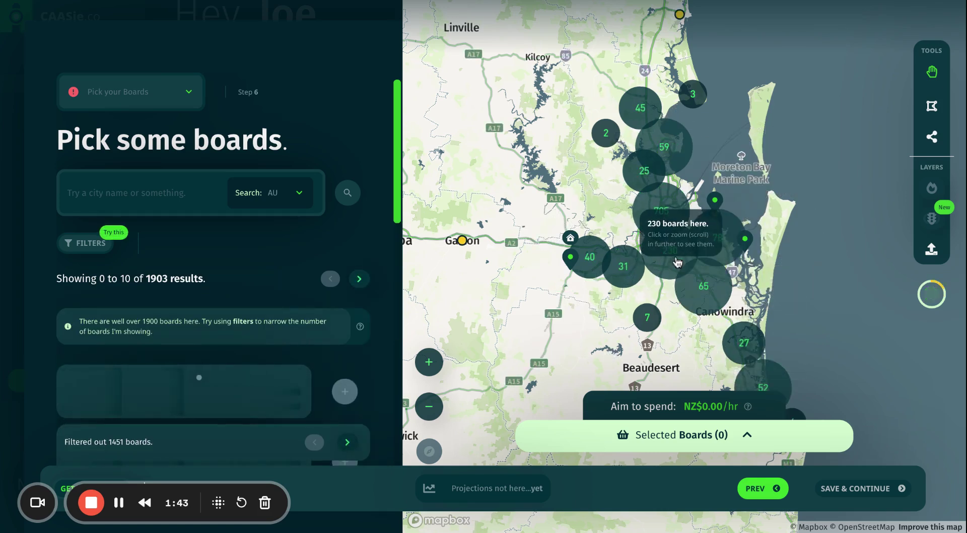
Step: Open the Family Health Gp Sunnybank Hills board from the map and examine its availability and average cost per ad play
{"action": "scroll", "coordinate": [677, 261], "scroll_direction": "up", "scroll_amount": 5}
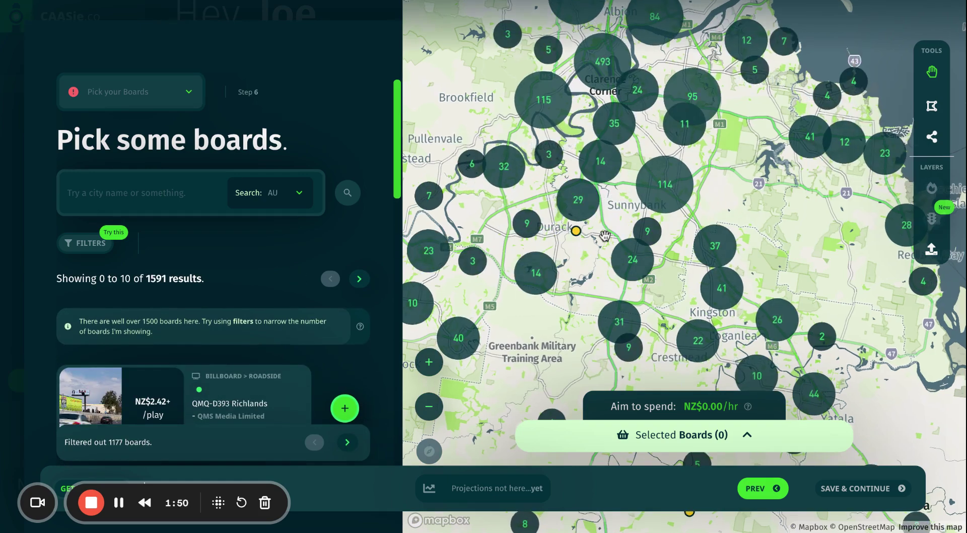
{"action": "scroll", "coordinate": [602, 218], "scroll_direction": "up", "scroll_amount": 3}
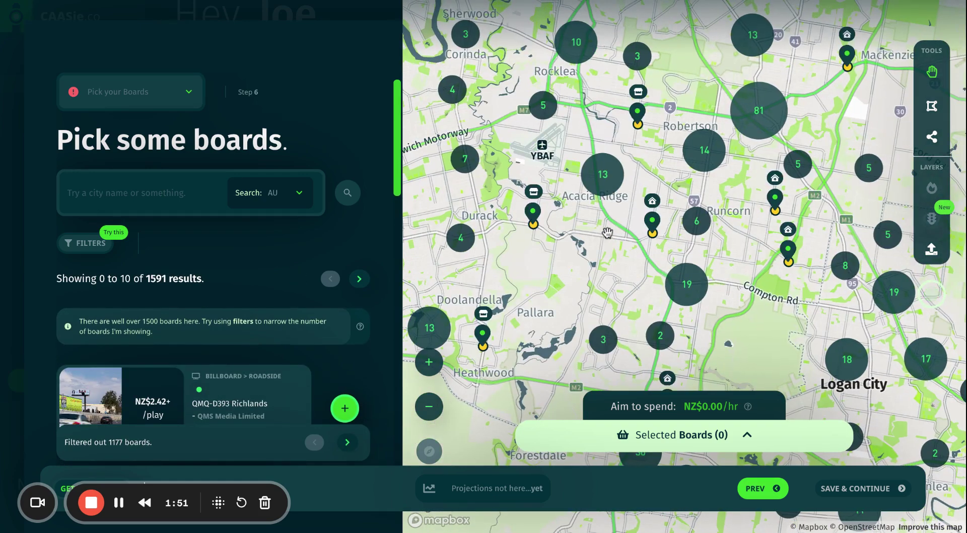
{"action": "scroll", "coordinate": [610, 229], "scroll_direction": "up", "scroll_amount": 3}
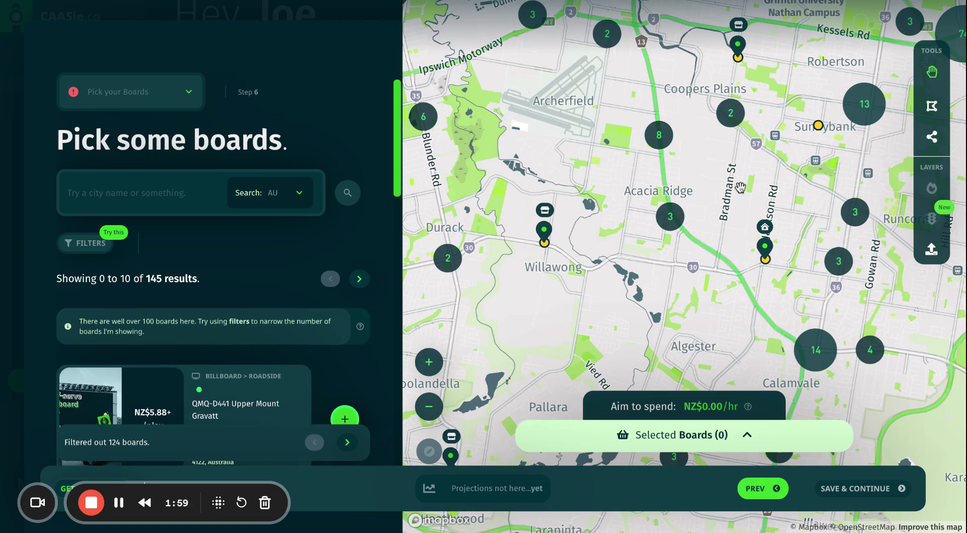
{"action": "left_click", "coordinate": [770, 255]}
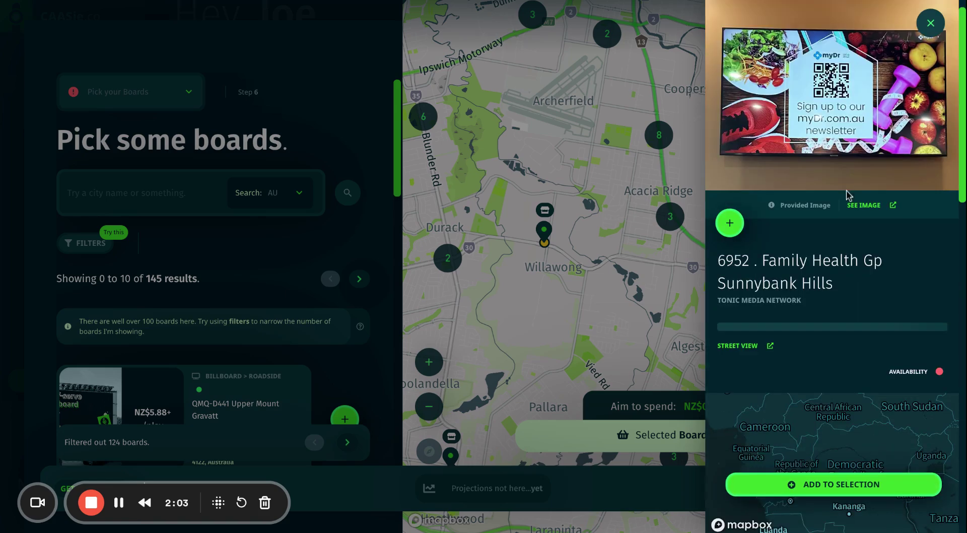
{"action": "mouse_move", "coordinate": [940, 392]}
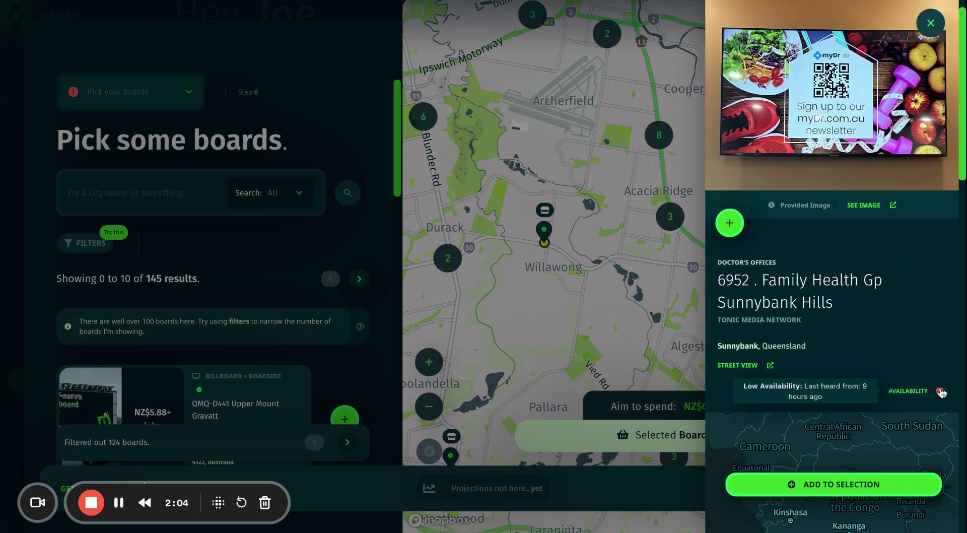
{"action": "scroll", "coordinate": [926, 398], "scroll_direction": "down", "scroll_amount": 4}
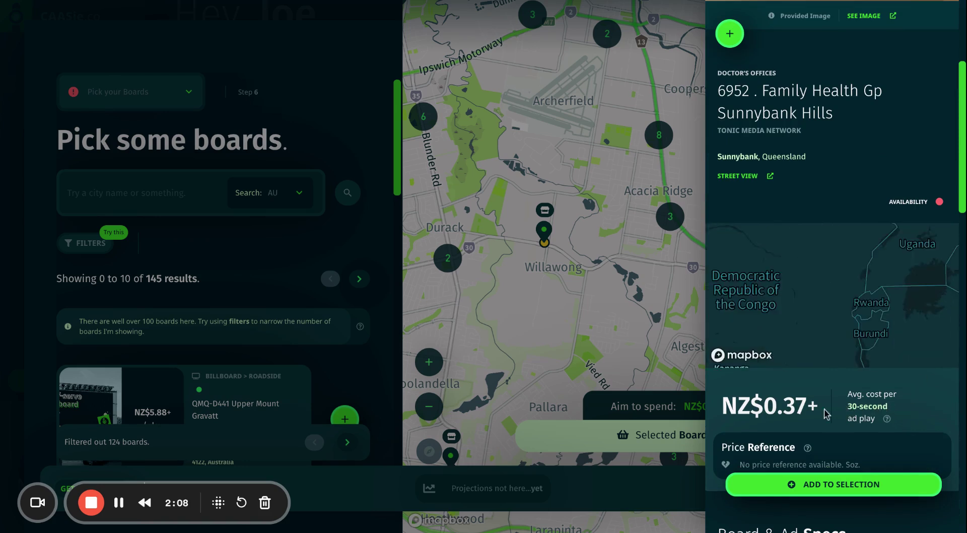
{"action": "scroll", "coordinate": [829, 410], "scroll_direction": "down", "scroll_amount": 1}
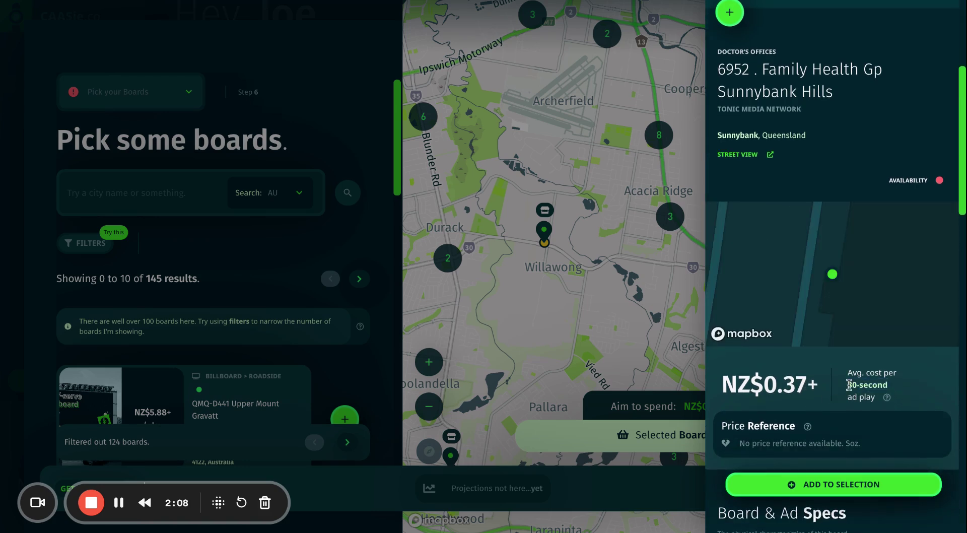
{"action": "left_click_drag", "start_coordinate": [849, 385], "coordinate": [887, 386]}
{"action": "left_click_drag", "start_coordinate": [812, 384], "coordinate": [783, 381]}
{"action": "scroll", "coordinate": [789, 382], "scroll_direction": "down", "scroll_amount": 1}
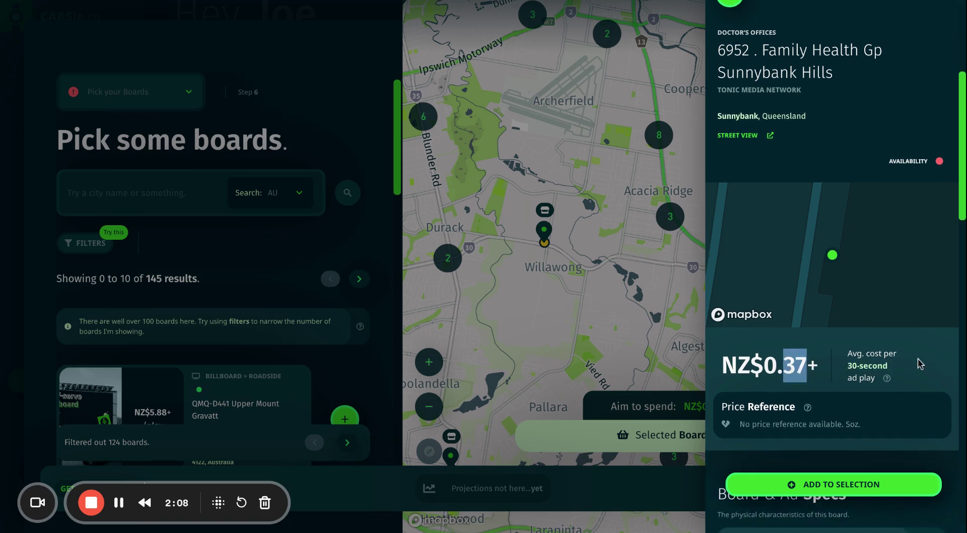
Step: Review the Sunnybank Hills board's ad specs and accepted formats, add it to the selection, and close its details
{"action": "scroll", "coordinate": [928, 362], "scroll_direction": "down", "scroll_amount": 4}
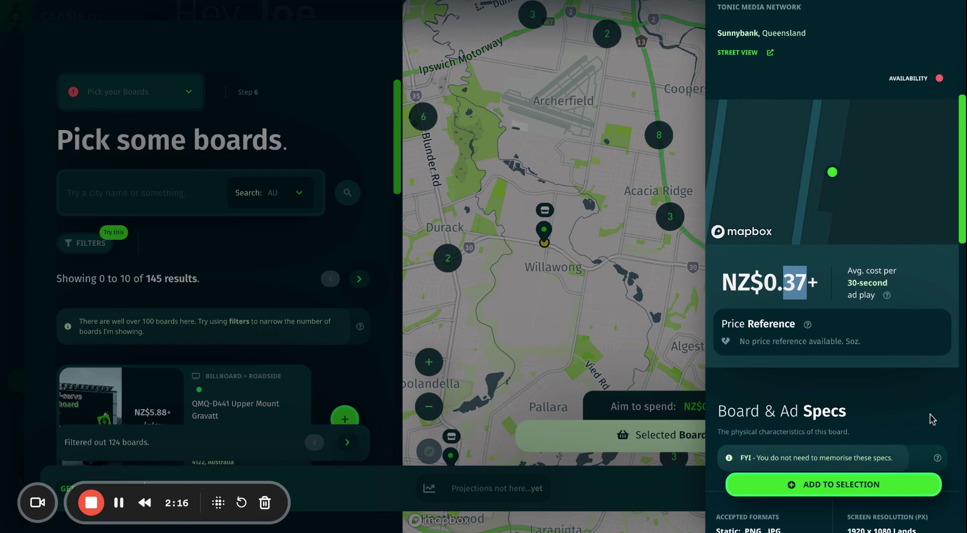
{"action": "scroll", "coordinate": [932, 418], "scroll_direction": "down", "scroll_amount": 10}
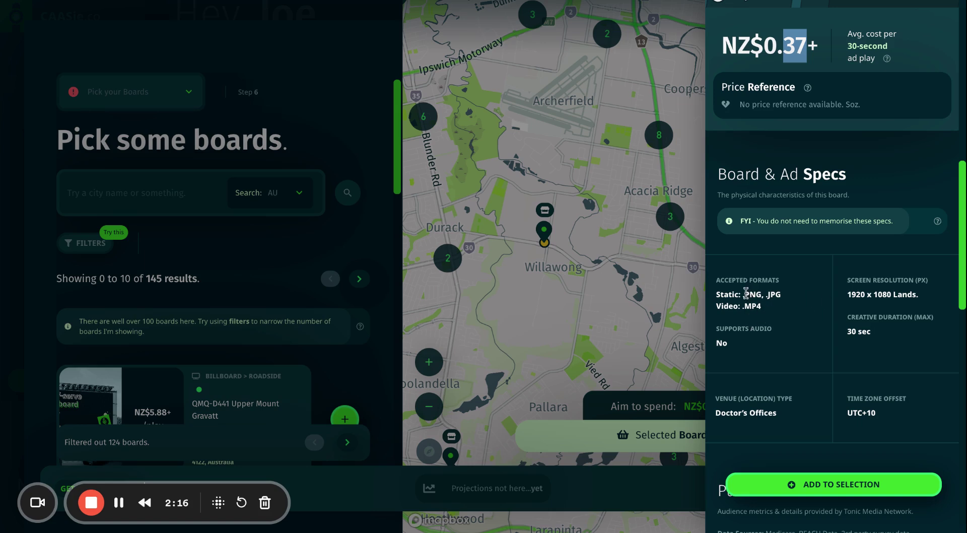
{"action": "left_click_drag", "start_coordinate": [746, 294], "coordinate": [775, 294]}
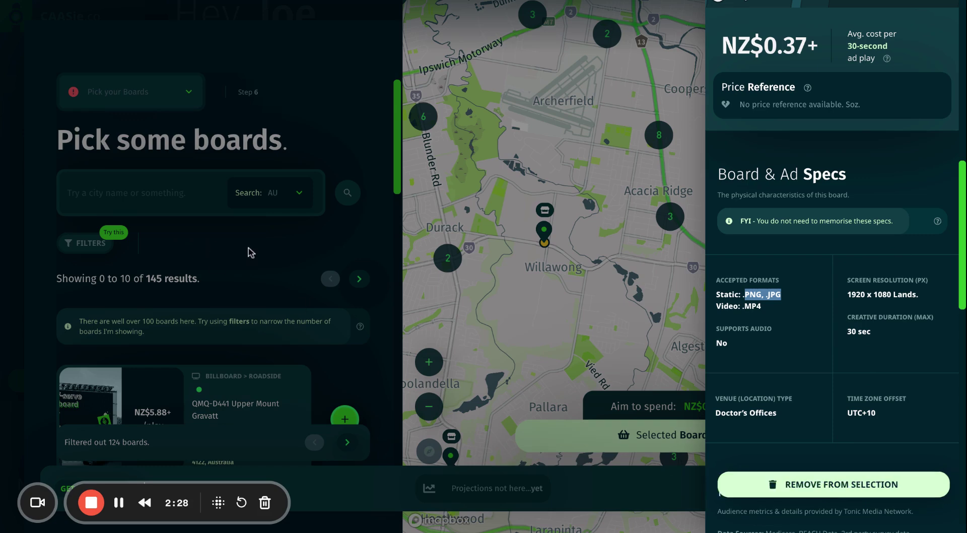
{"action": "left_click", "coordinate": [644, 284]}
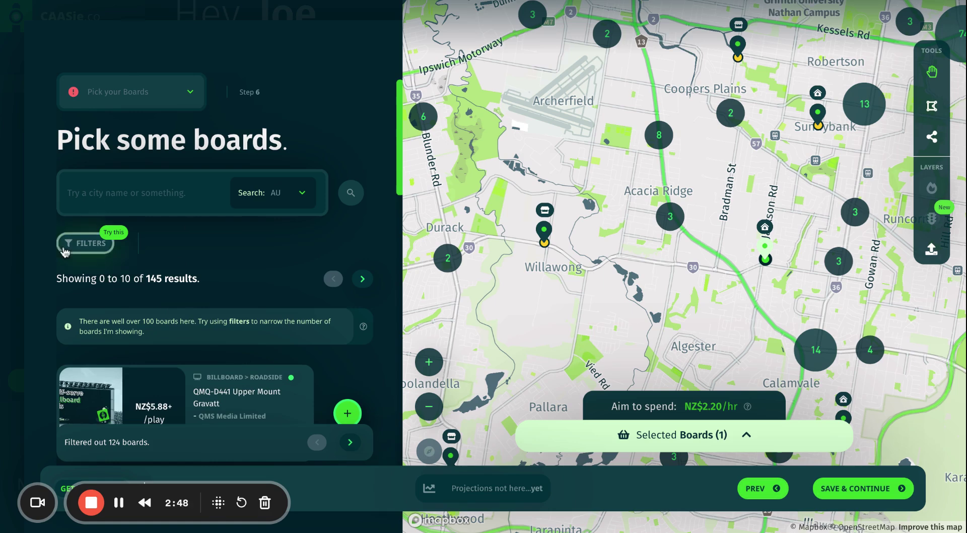
Step: Filter the board results to include only the Billboard venue type
{"action": "left_click", "coordinate": [103, 246]}
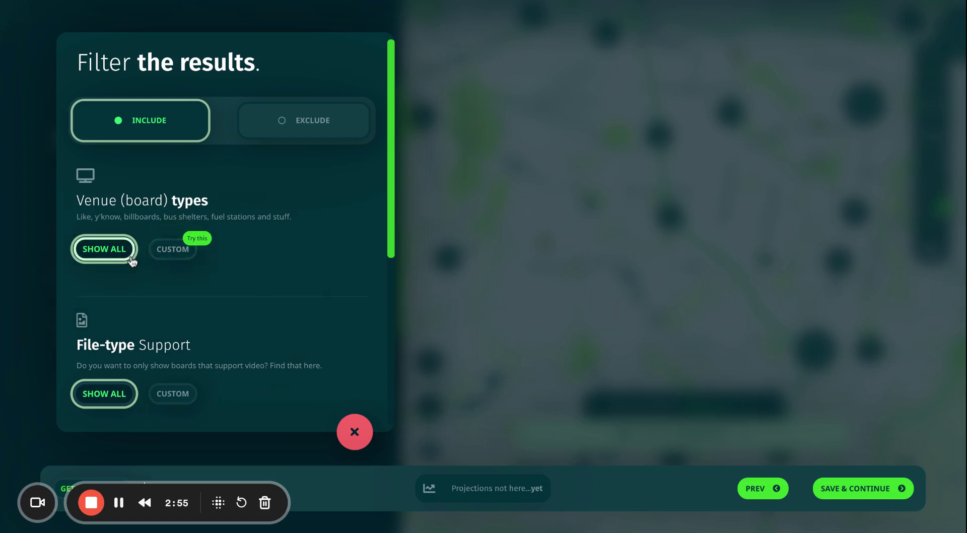
{"action": "left_click", "coordinate": [167, 249]}
{"action": "scroll", "coordinate": [208, 253], "scroll_direction": "down", "scroll_amount": 2}
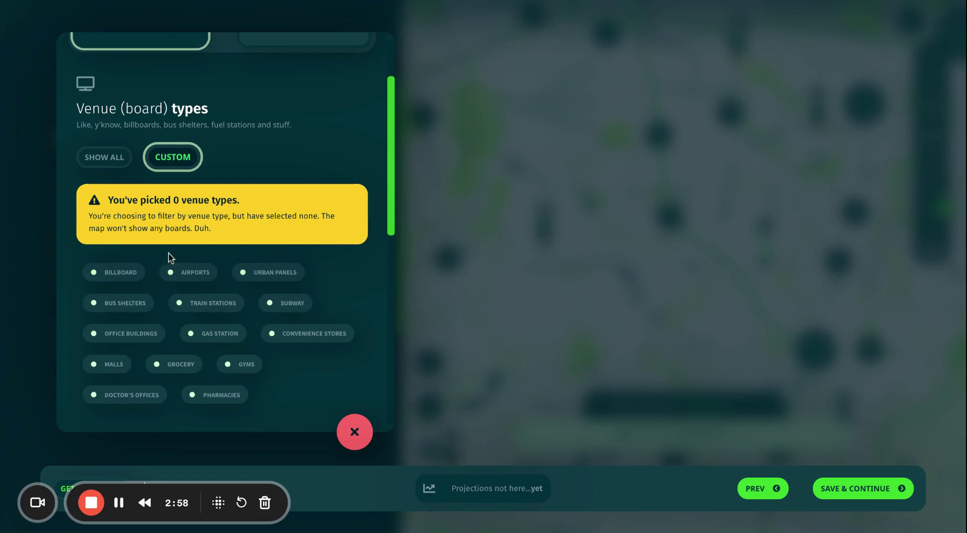
{"action": "left_click", "coordinate": [120, 275]}
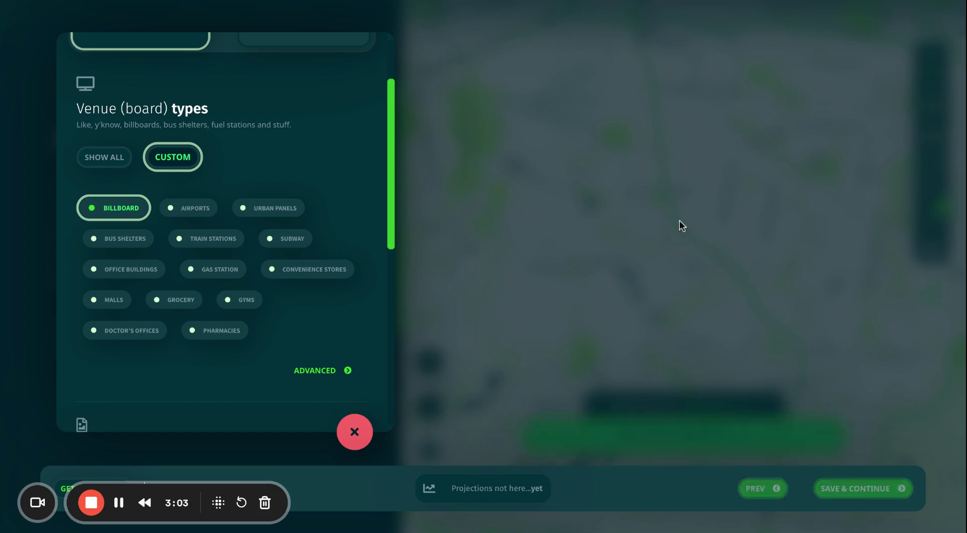
{"action": "left_click", "coordinate": [639, 210]}
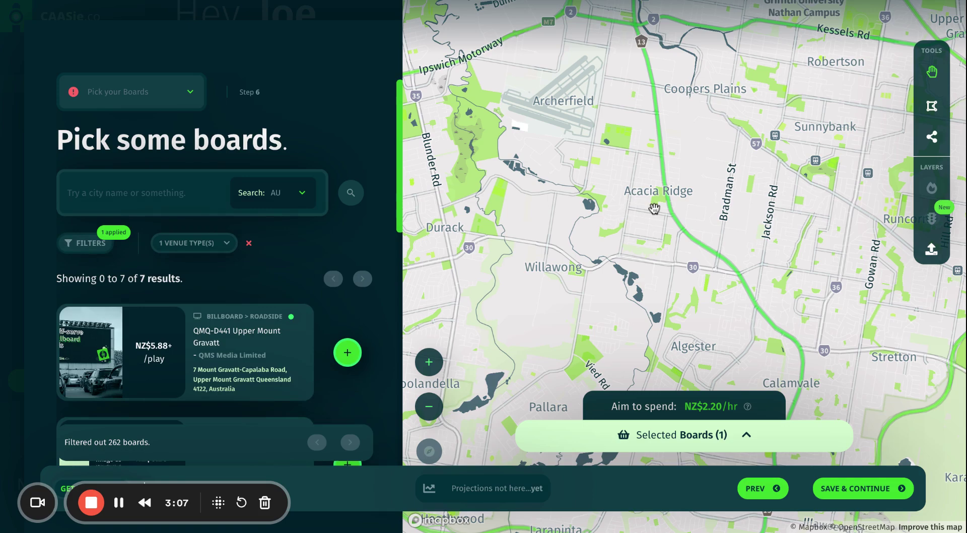
Step: Open the Big Outdoor billboard beside Runcorn on the map, examine its average cost per ad play, and close its details
{"action": "scroll", "coordinate": [651, 209], "scroll_direction": "down", "scroll_amount": 3}
{"action": "scroll", "coordinate": [654, 208], "scroll_direction": "down", "scroll_amount": 2}
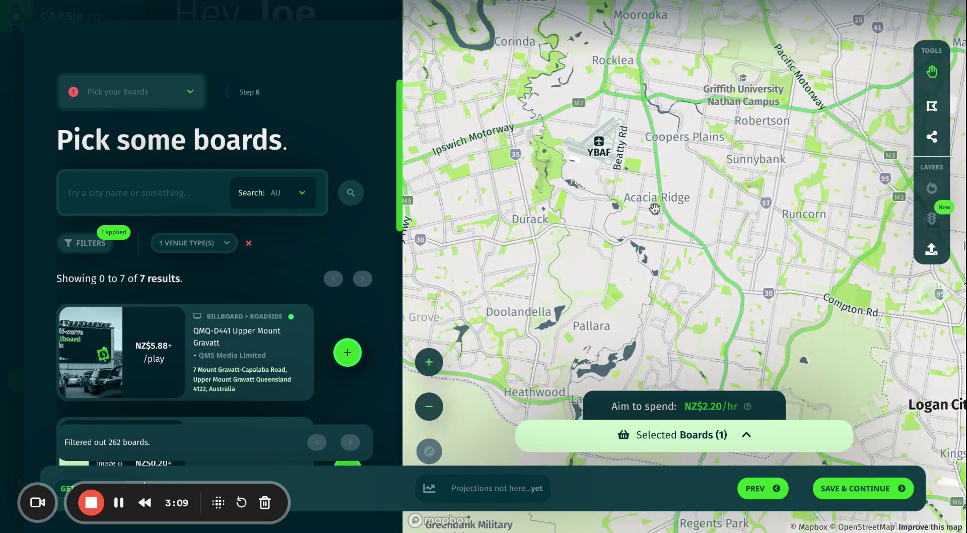
{"action": "left_click", "coordinate": [739, 209]}
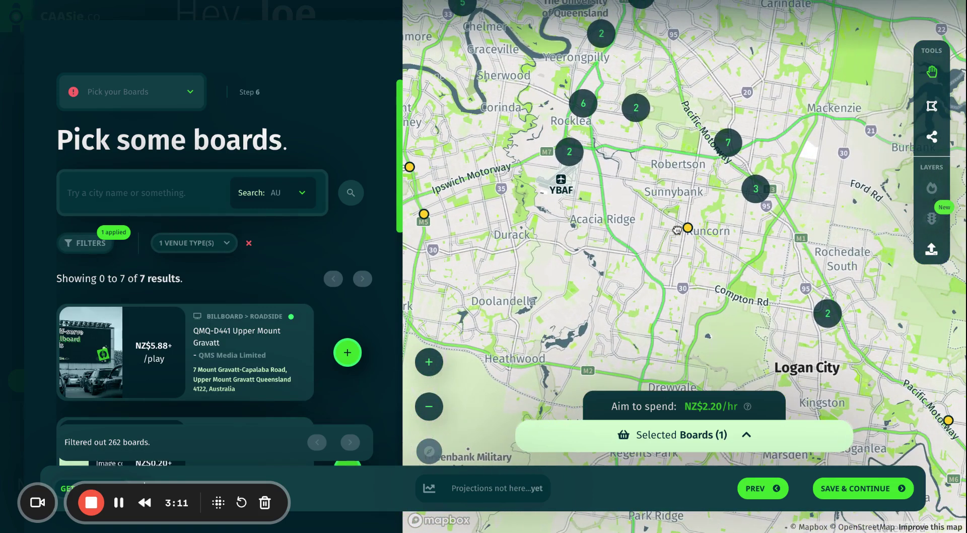
{"action": "scroll", "coordinate": [598, 168], "scroll_direction": "up", "scroll_amount": 3}
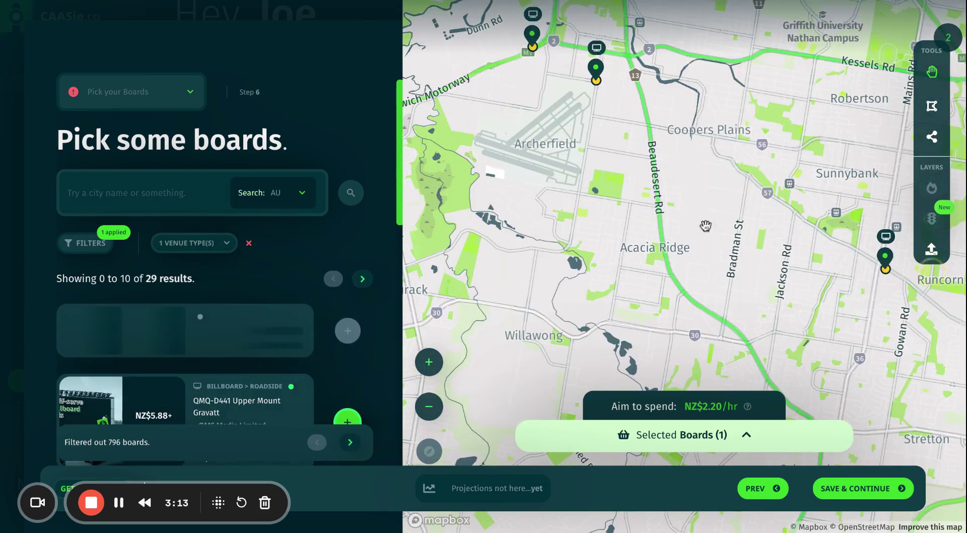
{"action": "left_click_drag", "start_coordinate": [652, 249], "coordinate": [499, 244]}
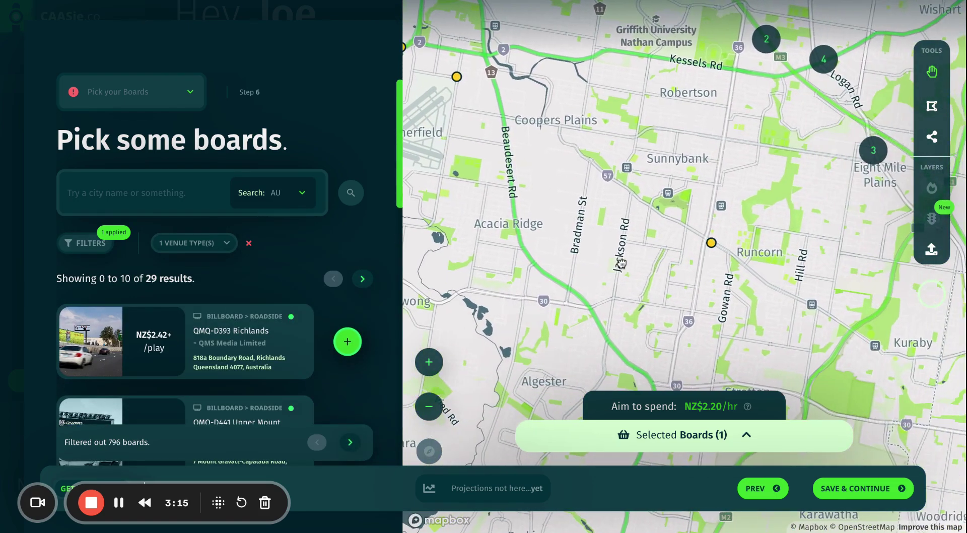
{"action": "left_click_drag", "start_coordinate": [749, 235], "coordinate": [710, 241]}
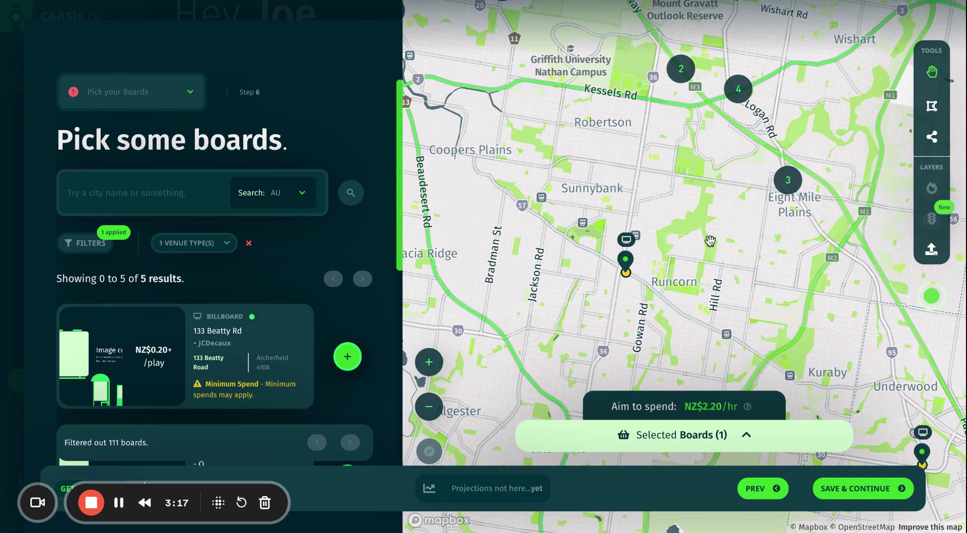
{"action": "left_click", "coordinate": [632, 260]}
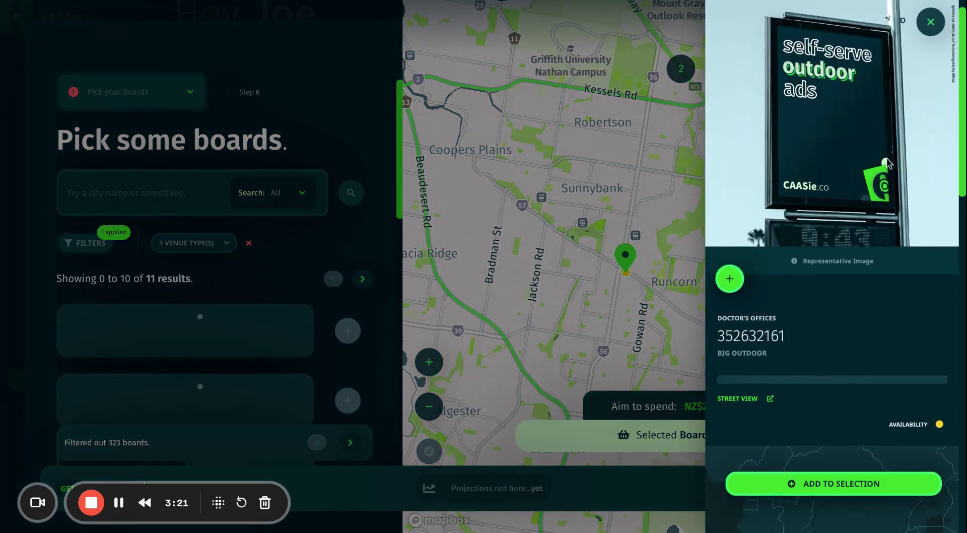
{"action": "scroll", "coordinate": [902, 302], "scroll_direction": "down", "scroll_amount": 3}
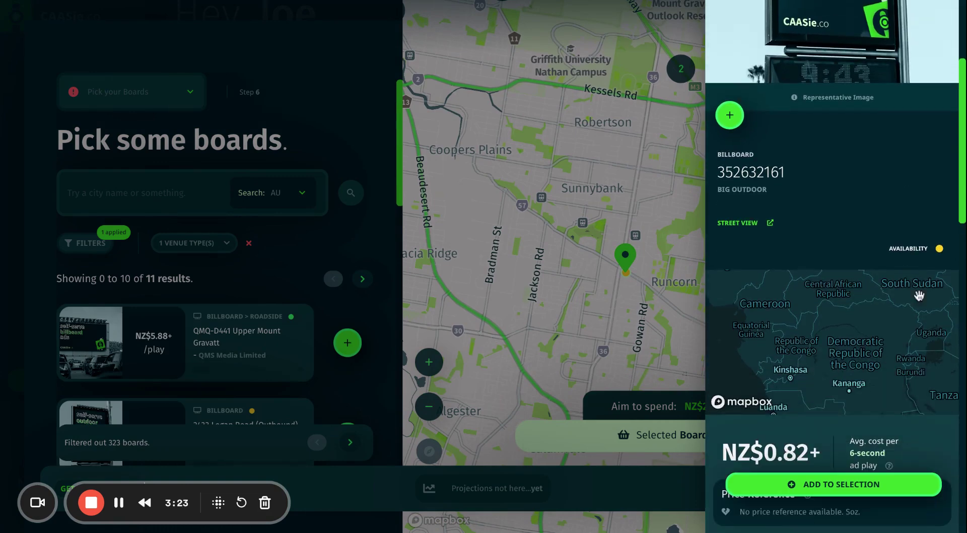
{"action": "left_click", "coordinate": [536, 275]}
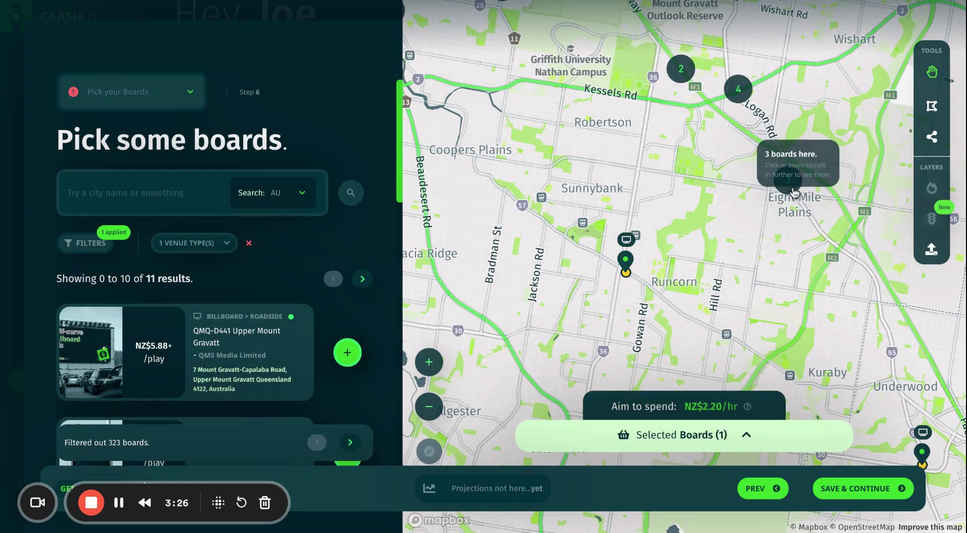
Step: Open the Upper Mt Gravatt Inbound board from the three-board cluster at Eight Mile Plains and examine its price reference, accepted formats and maximum creative duration
{"action": "left_click", "coordinate": [800, 195]}
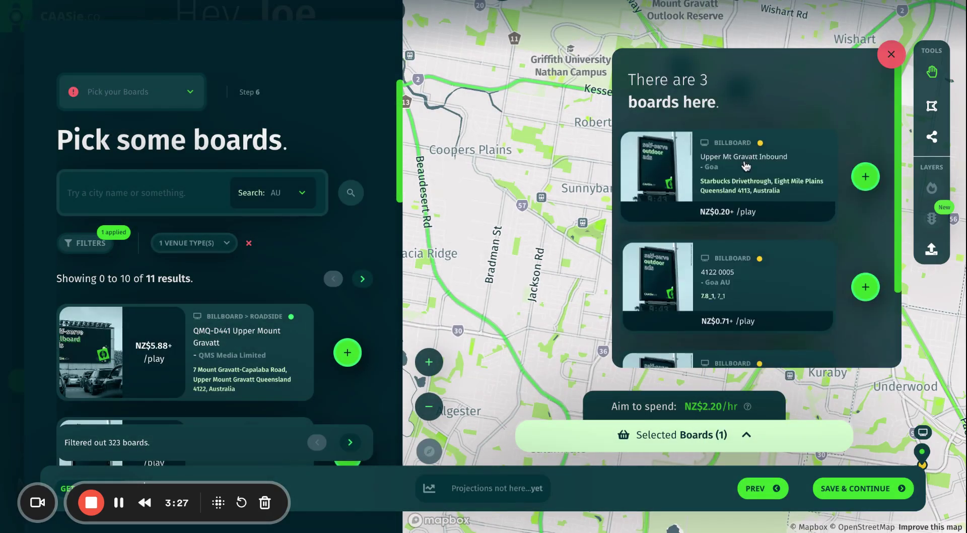
{"action": "left_click", "coordinate": [742, 166]}
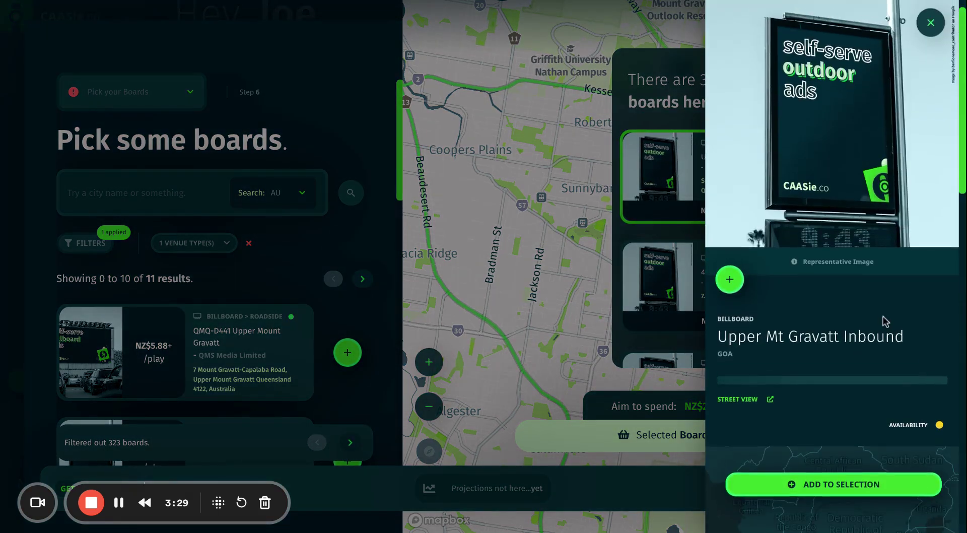
{"action": "scroll", "coordinate": [884, 320], "scroll_direction": "down", "scroll_amount": 3}
{"action": "scroll", "coordinate": [883, 242], "scroll_direction": "down", "scroll_amount": 5}
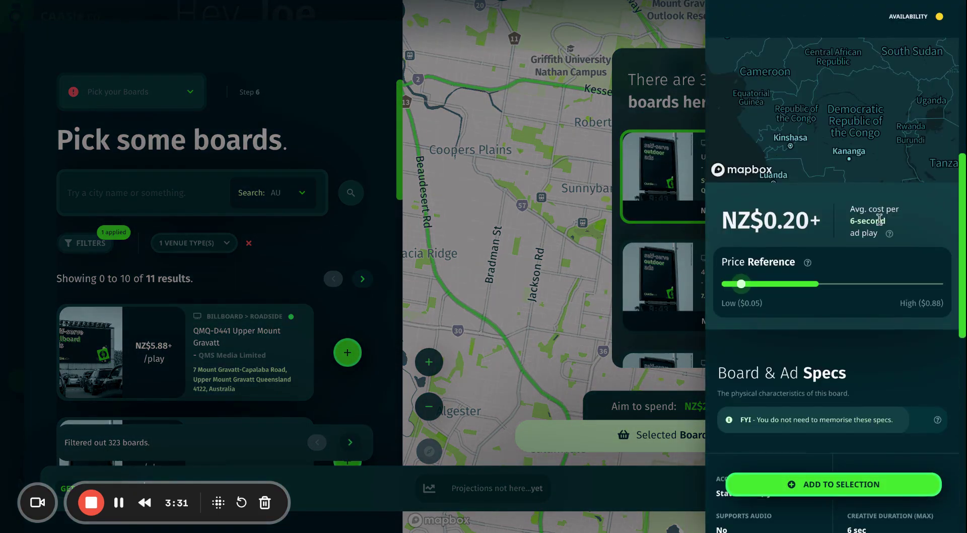
{"action": "scroll", "coordinate": [901, 391], "scroll_direction": "down", "scroll_amount": 2}
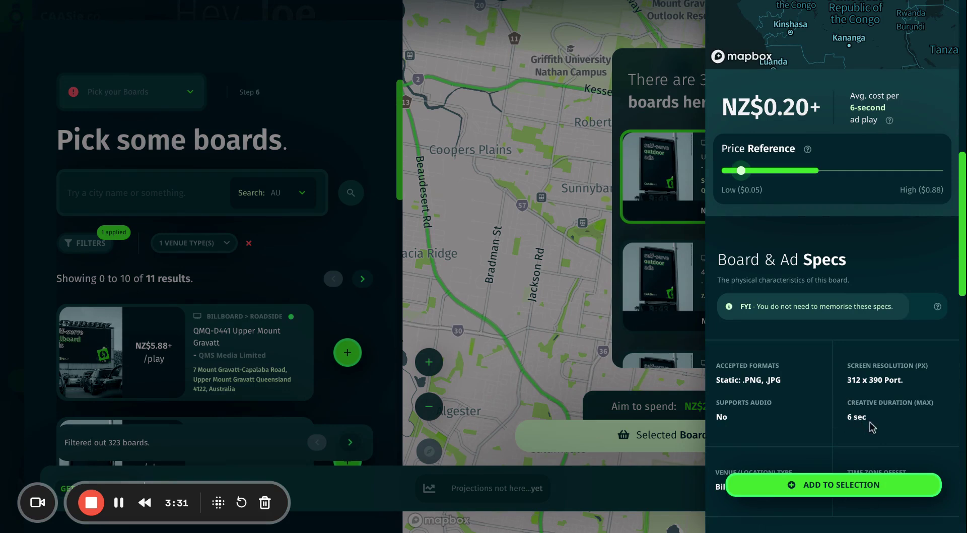
{"action": "left_click_drag", "start_coordinate": [870, 422], "coordinate": [844, 421]}
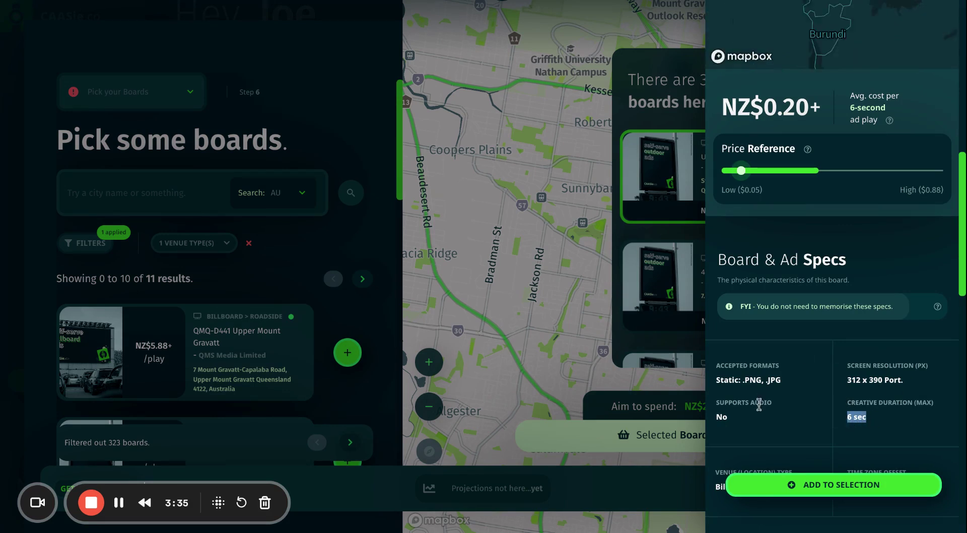
Step: Add the Upper Mt Gravatt Inbound board to the selection and close its details and the cluster's board list
{"action": "left_click", "coordinate": [841, 484]}
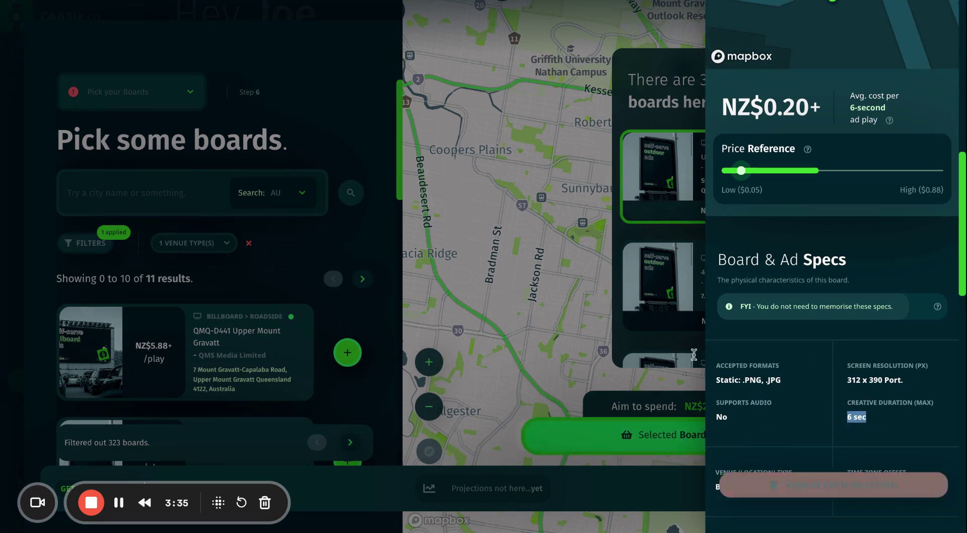
{"action": "left_click", "coordinate": [539, 174]}
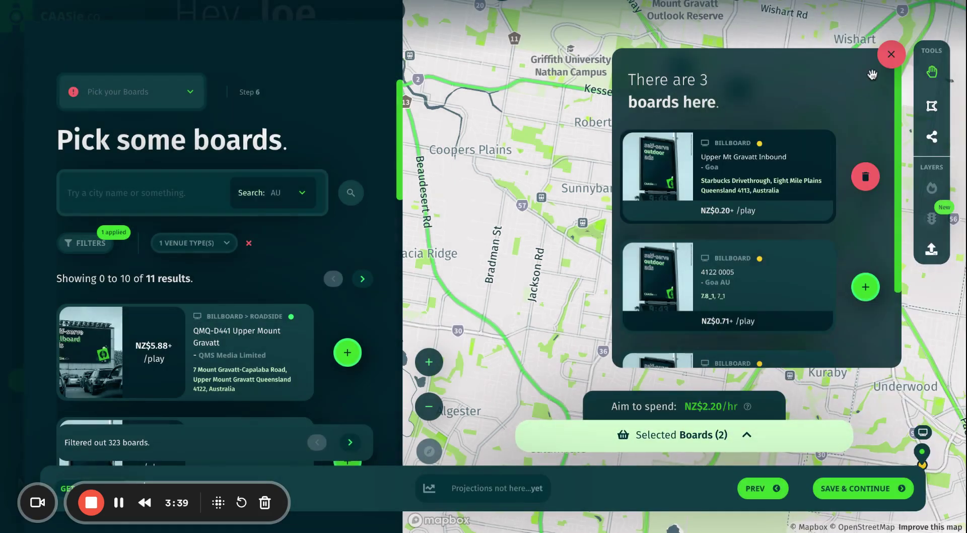
{"action": "left_click", "coordinate": [891, 54]}
Step: Draw a ten-vertex polygon around Sunnybank, Runcorn and the Pacific Motorway to add the boards inside it, and save the board selection
{"action": "scroll", "coordinate": [752, 150], "scroll_direction": "down", "scroll_amount": 1}
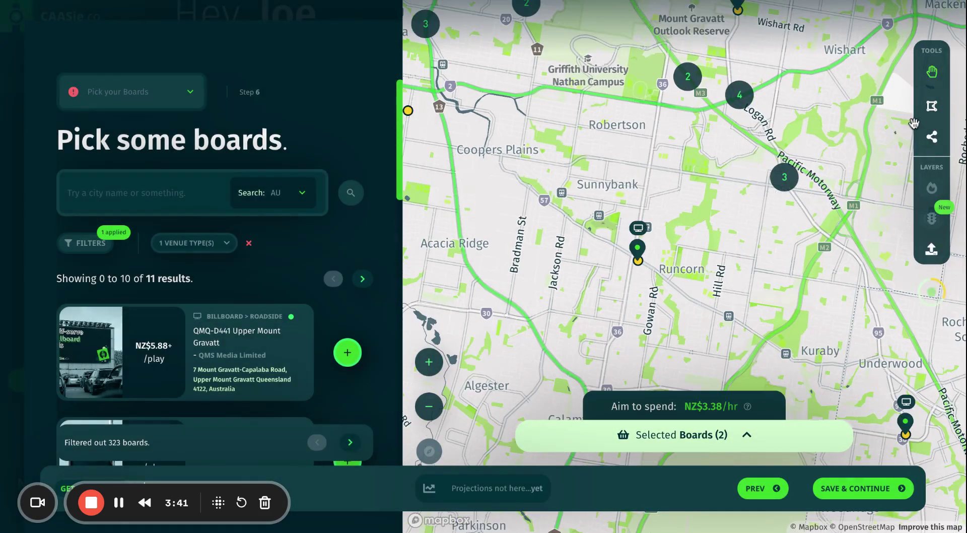
{"action": "left_click", "coordinate": [932, 106]}
{"action": "left_click", "coordinate": [813, 62]}
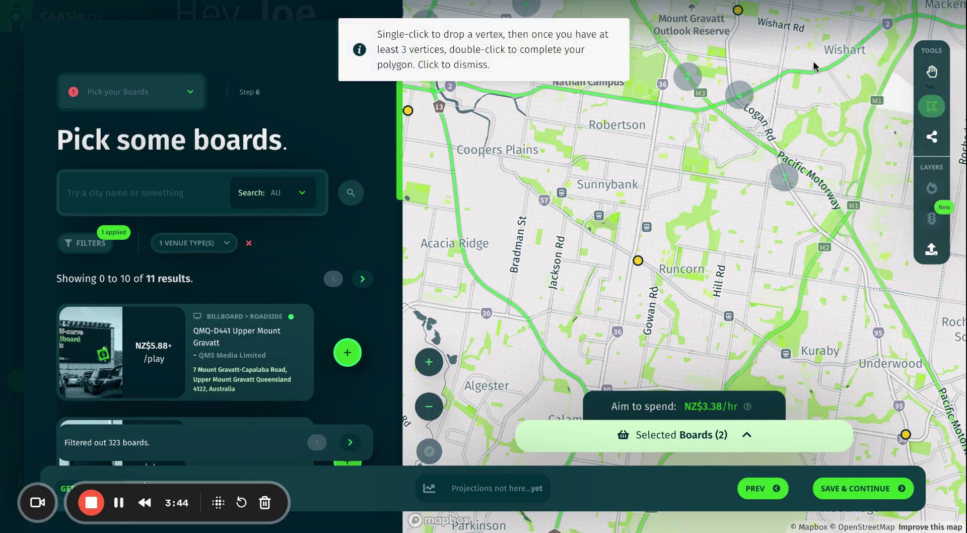
{"action": "left_click", "coordinate": [722, 48]}
{"action": "left_click", "coordinate": [678, 44]}
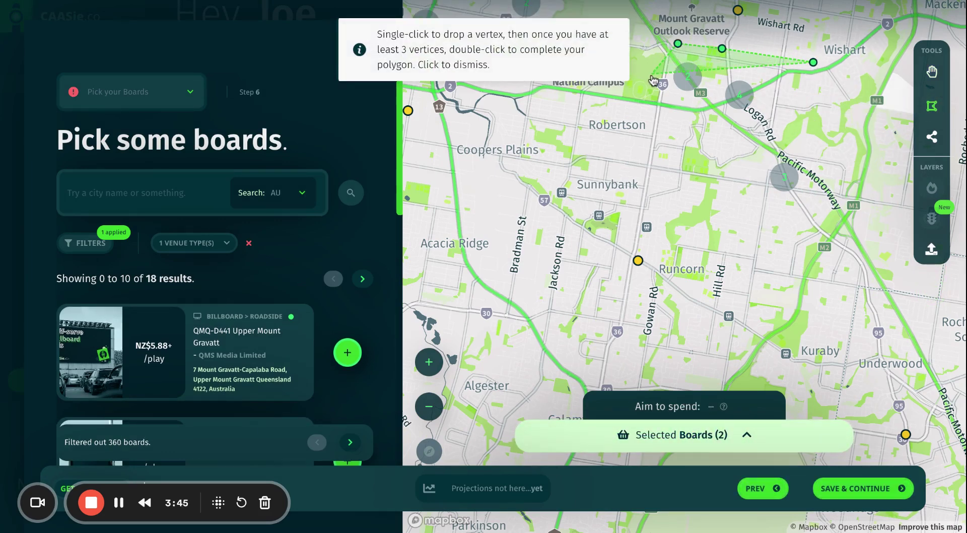
{"action": "left_click", "coordinate": [651, 75]}
{"action": "left_click", "coordinate": [565, 190]}
{"action": "left_click", "coordinate": [581, 309]}
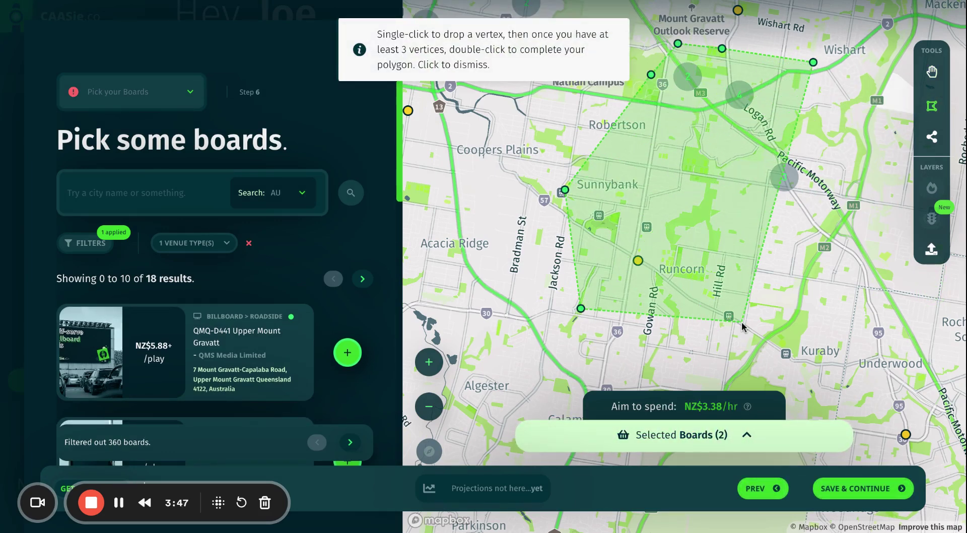
{"action": "left_click", "coordinate": [742, 322]}
{"action": "left_click", "coordinate": [851, 338]}
{"action": "double_click", "coordinate": [889, 286]}
{"action": "left_click", "coordinate": [881, 152]}
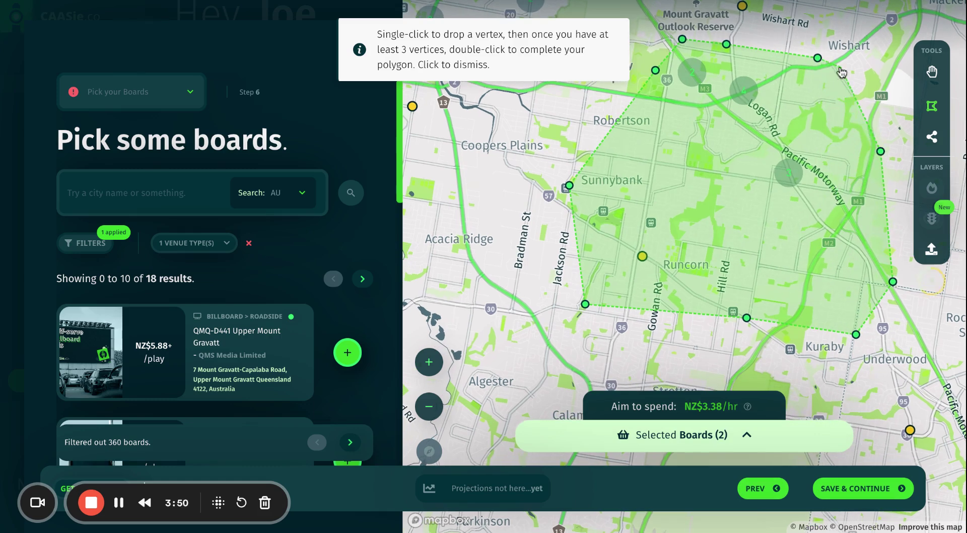
{"action": "left_click", "coordinate": [818, 59]}
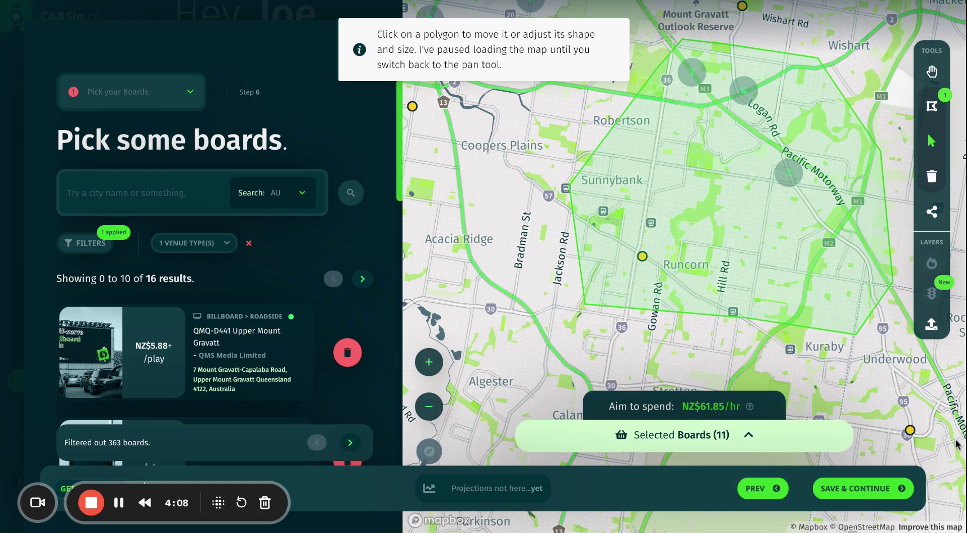
{"action": "left_click", "coordinate": [835, 488]}
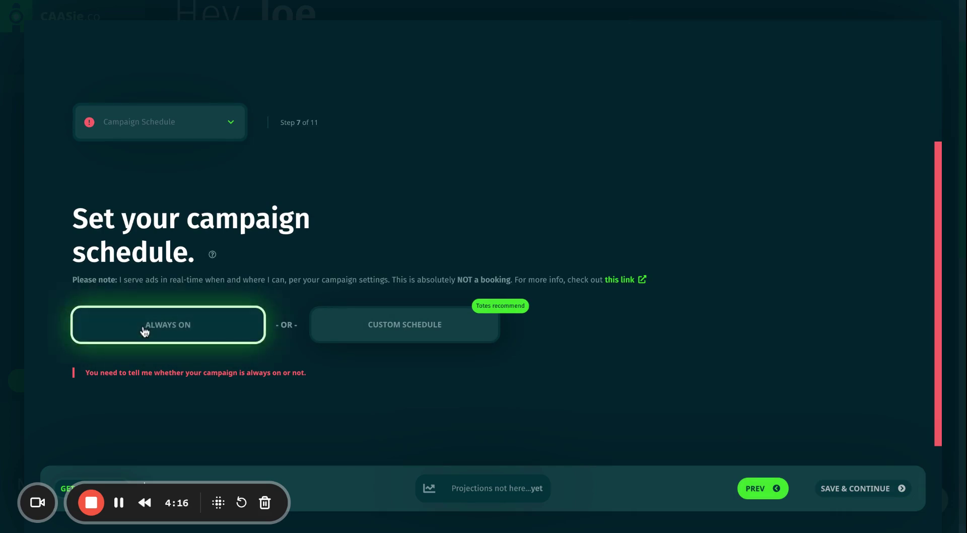
Step: Choose a custom campaign schedule and add 7–9am and 5–7pm slots on the five middle days of the week
{"action": "left_click", "coordinate": [364, 337]}
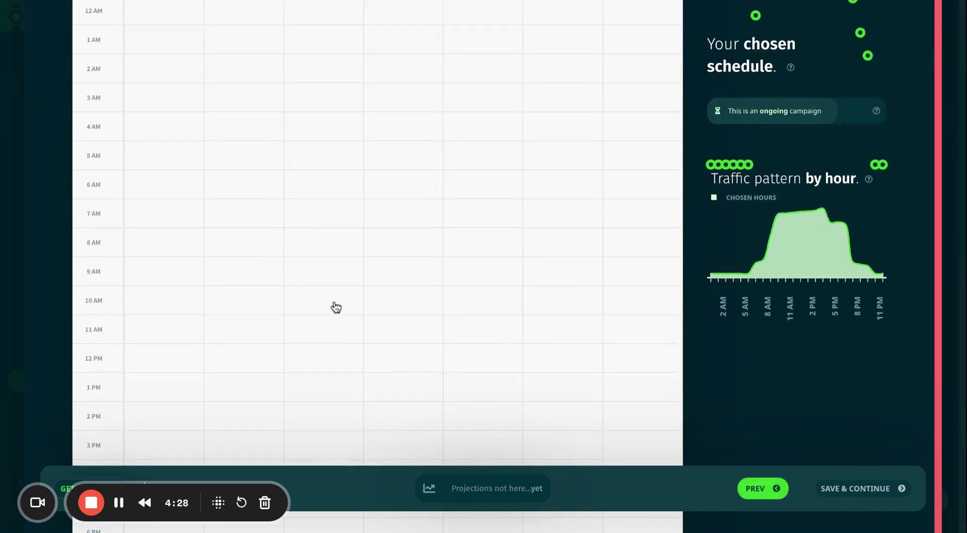
{"action": "left_click_drag", "start_coordinate": [240, 216], "coordinate": [563, 222]}
{"action": "scroll", "coordinate": [447, 332], "scroll_direction": "down", "scroll_amount": 4}
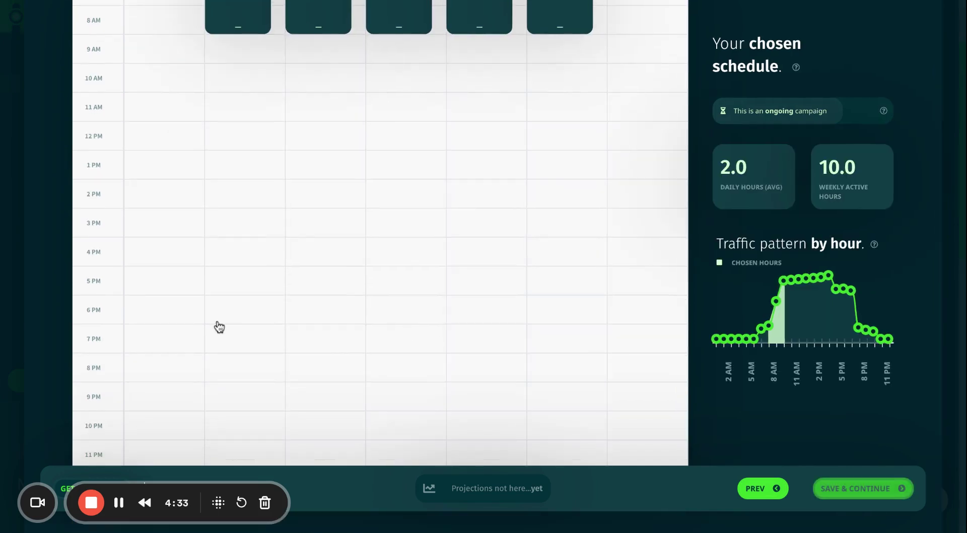
{"action": "left_click_drag", "start_coordinate": [228, 284], "coordinate": [548, 288]}
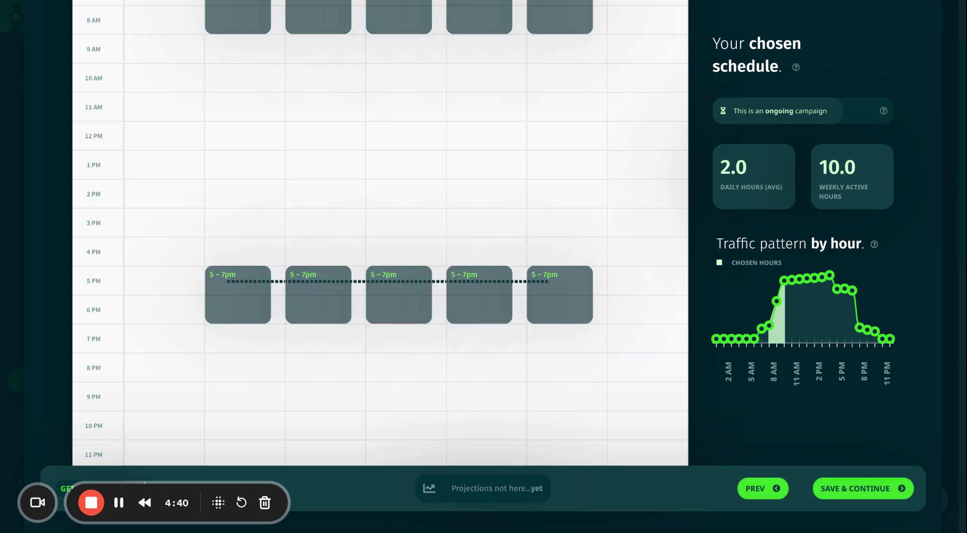
{"action": "left_click_drag", "start_coordinate": [548, 285], "coordinate": [551, 286]}
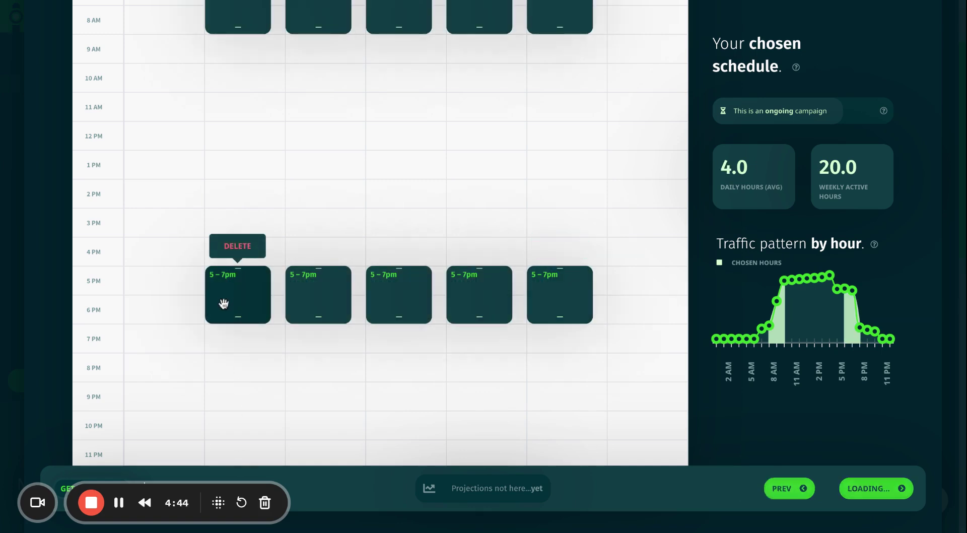
Step: Add 12–1pm slots on the first, second, third and sixth days and a 10–11am slot on the last day, and save the schedule
{"action": "left_click", "coordinate": [230, 137]}
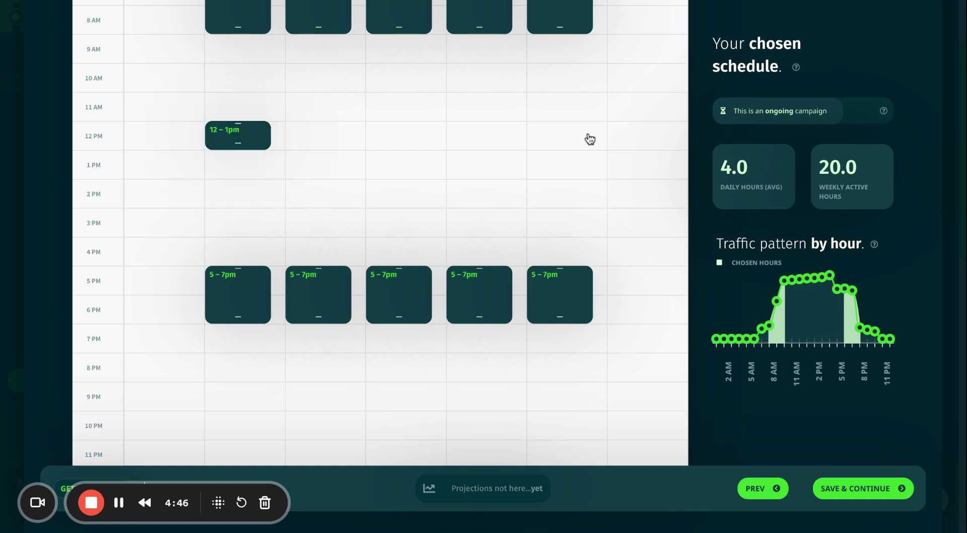
{"action": "left_click", "coordinate": [586, 136]}
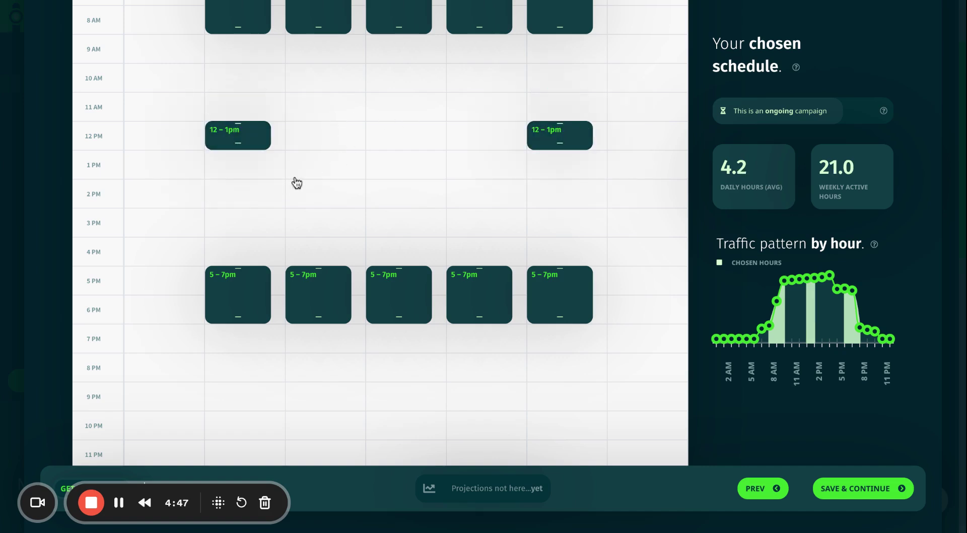
{"action": "left_click", "coordinate": [308, 143]}
{"action": "left_click", "coordinate": [636, 70]}
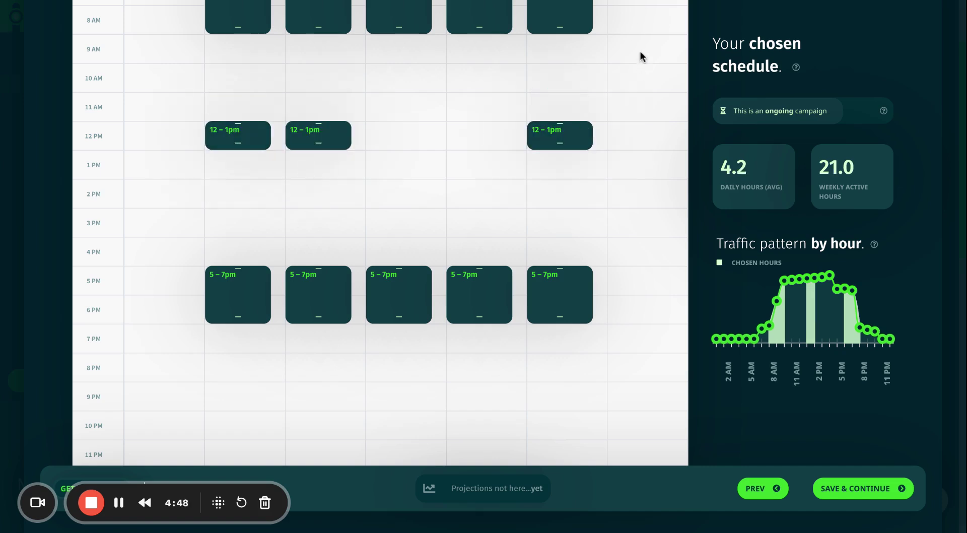
{"action": "left_click", "coordinate": [173, 143]}
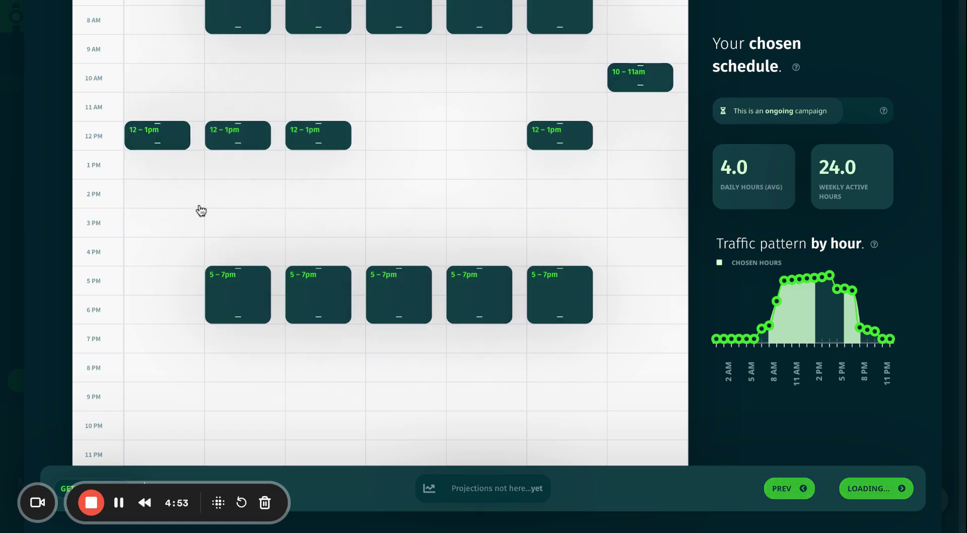
{"action": "left_click", "coordinate": [773, 495]}
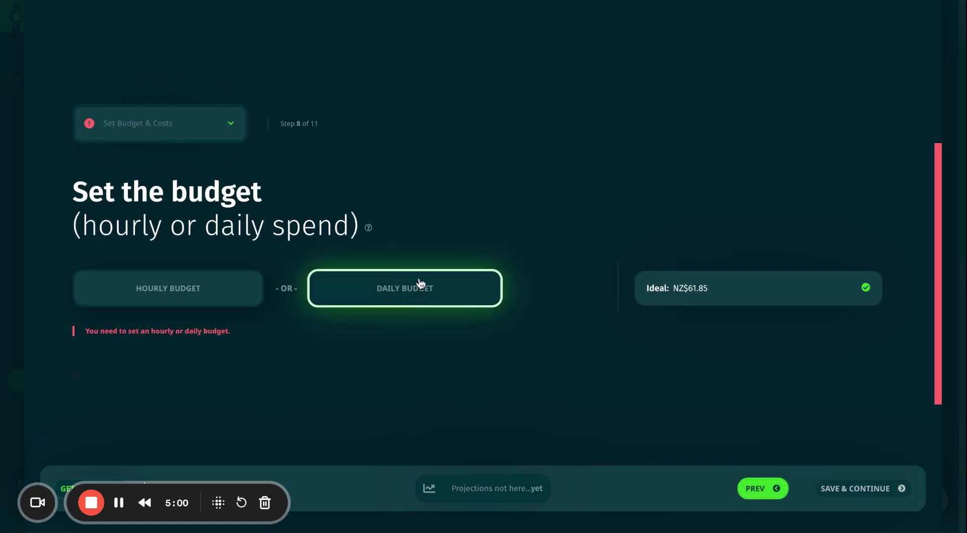
Step: Choose an hourly budget for the campaign and set it to NZ$100
{"action": "left_click", "coordinate": [161, 294]}
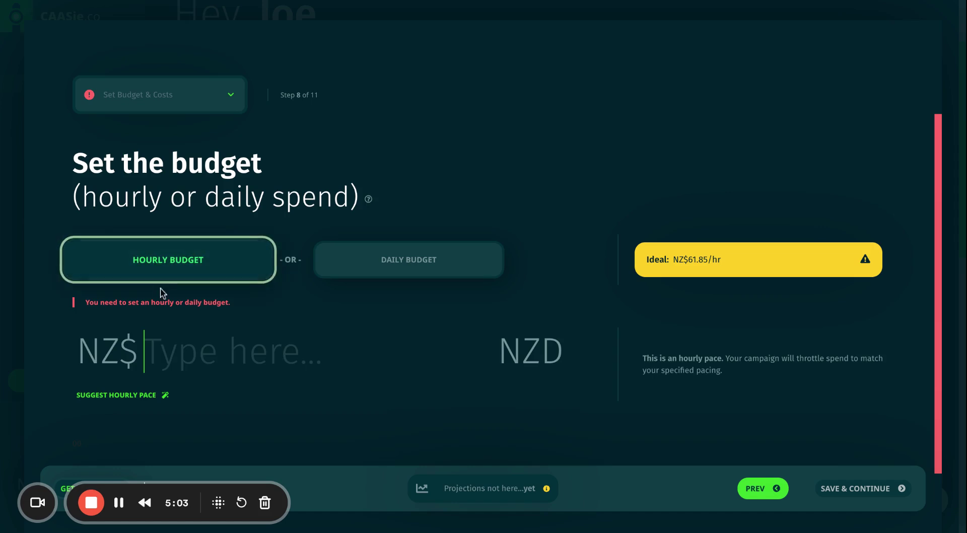
{"action": "mouse_move", "coordinate": [705, 265]}
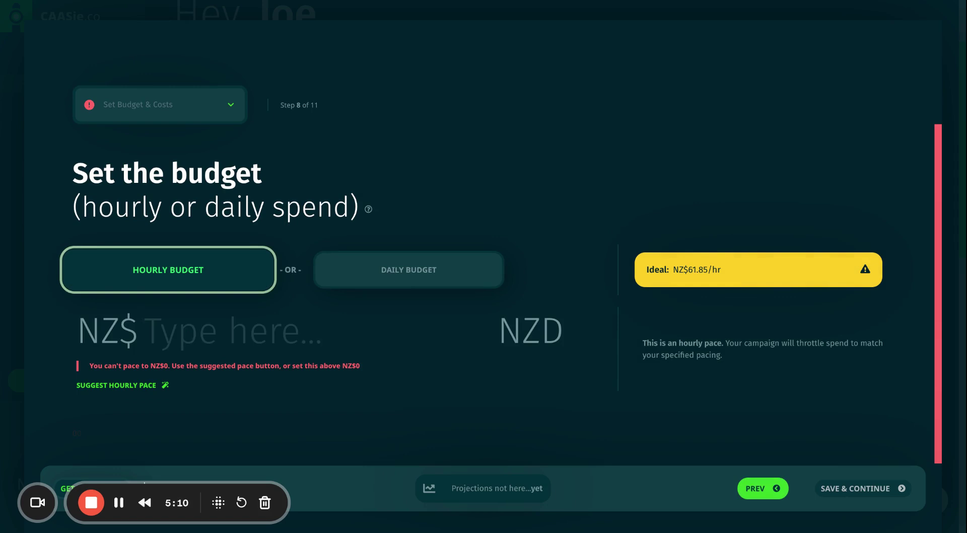
{"action": "type", "text": "100"}
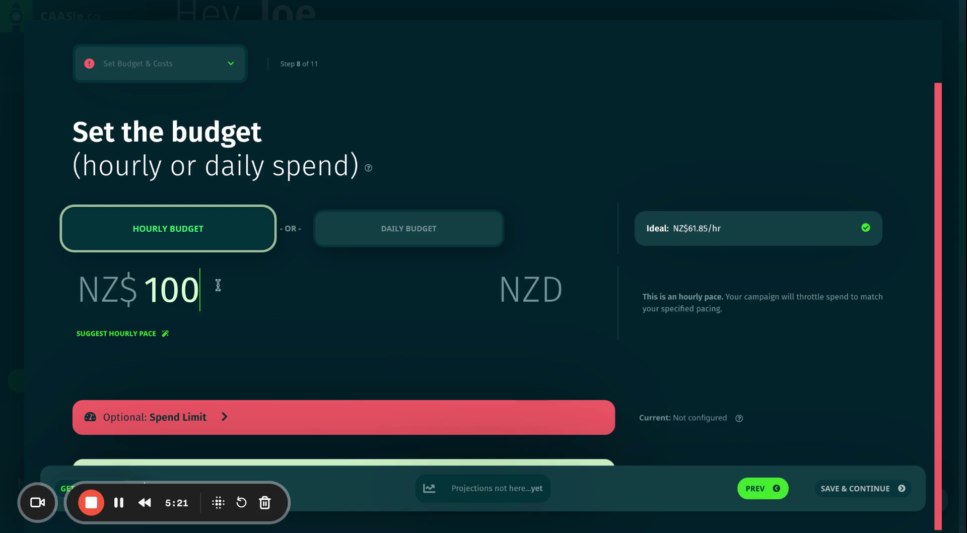
{"action": "left_click_drag", "start_coordinate": [192, 286], "coordinate": [150, 286]}
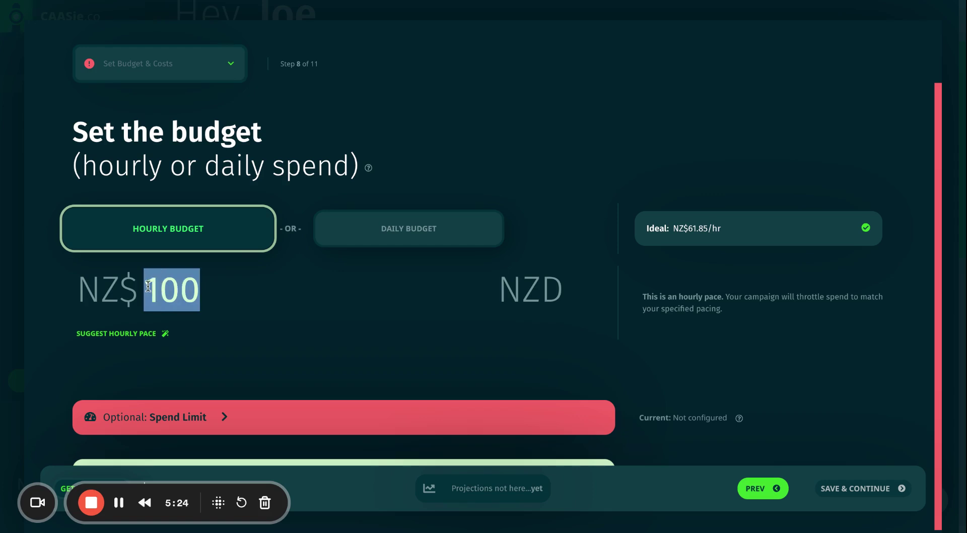
Step: Set the hourly budget to NZ$50 and add a total spend limit of NZ$500
{"action": "type", "text": "50"}
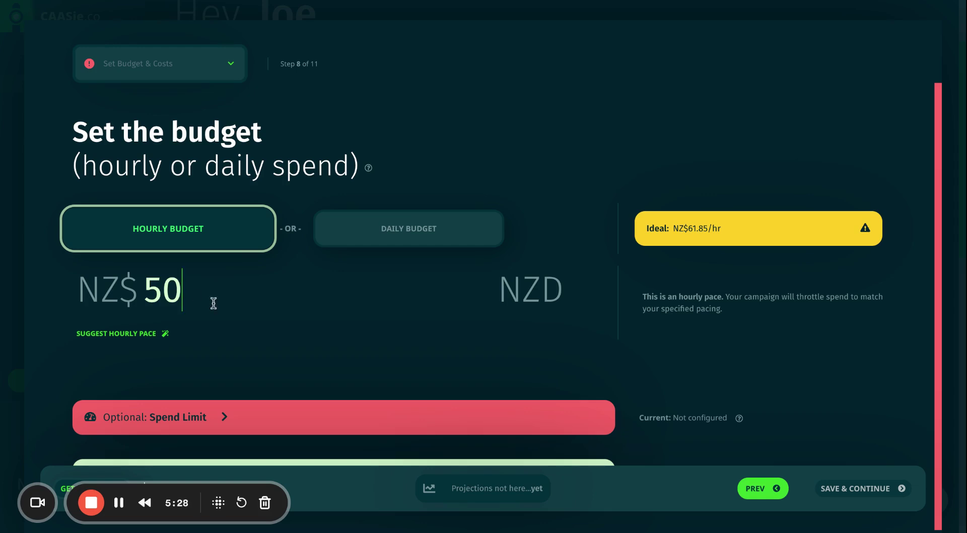
{"action": "scroll", "coordinate": [334, 327], "scroll_direction": "down", "scroll_amount": 1}
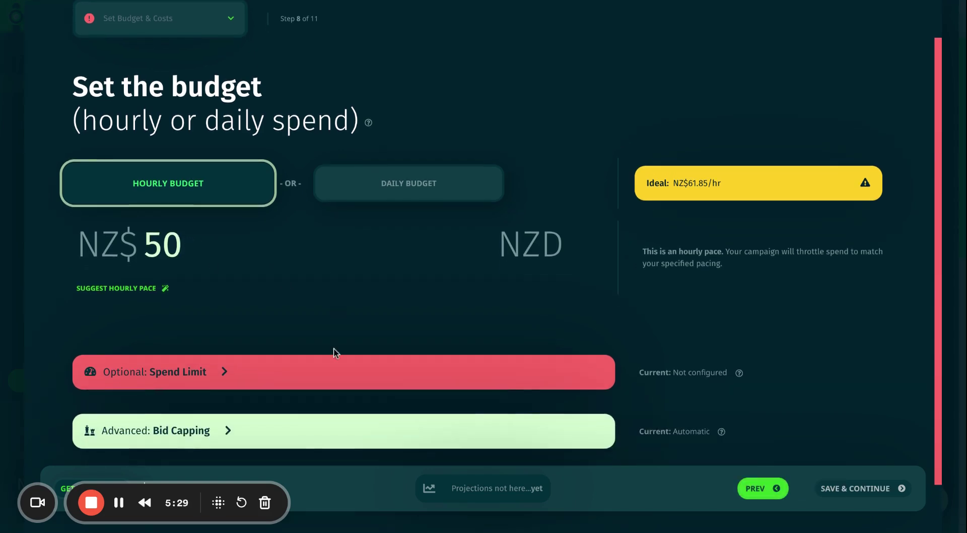
{"action": "left_click", "coordinate": [299, 380]}
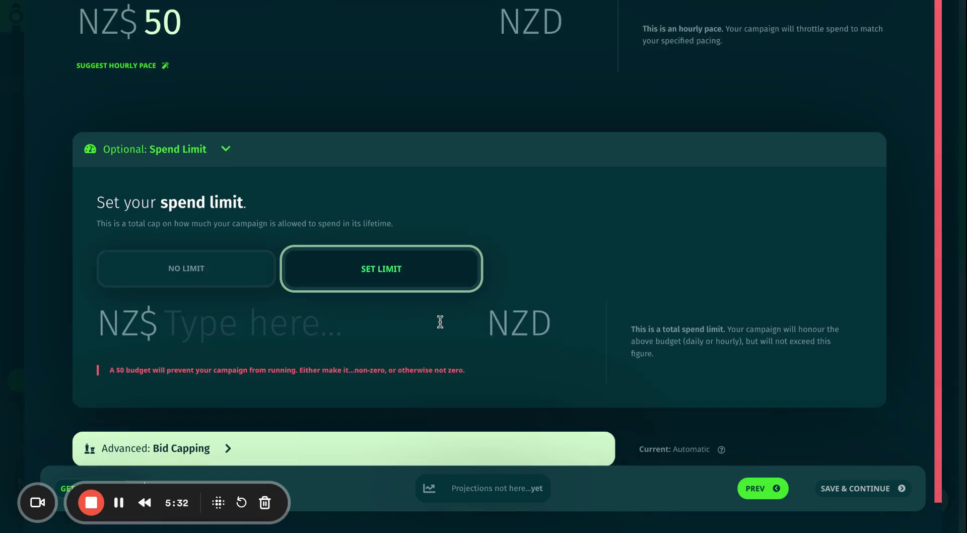
{"action": "left_click", "coordinate": [196, 324]}
{"action": "type", "text": "500"}
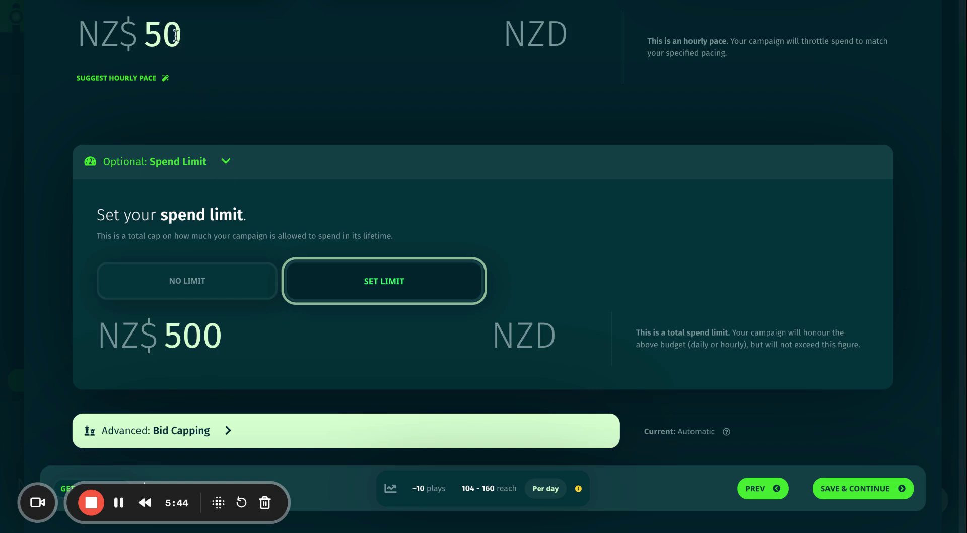
Step: Switch the campaign's total spend limit to No Limit
{"action": "left_click_drag", "start_coordinate": [185, 35], "coordinate": [150, 35]}
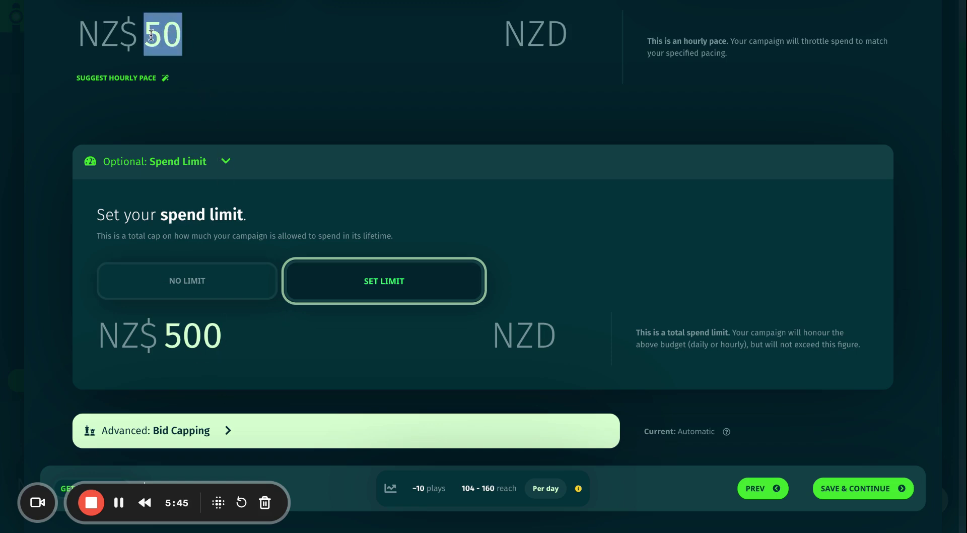
{"action": "left_click", "coordinate": [200, 290]}
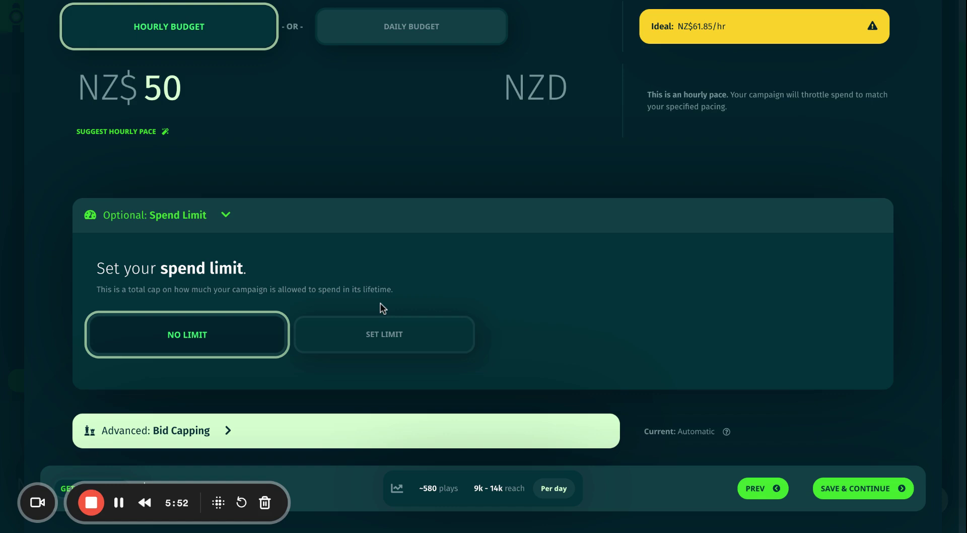
{"action": "left_click_drag", "start_coordinate": [182, 91], "coordinate": [145, 87]}
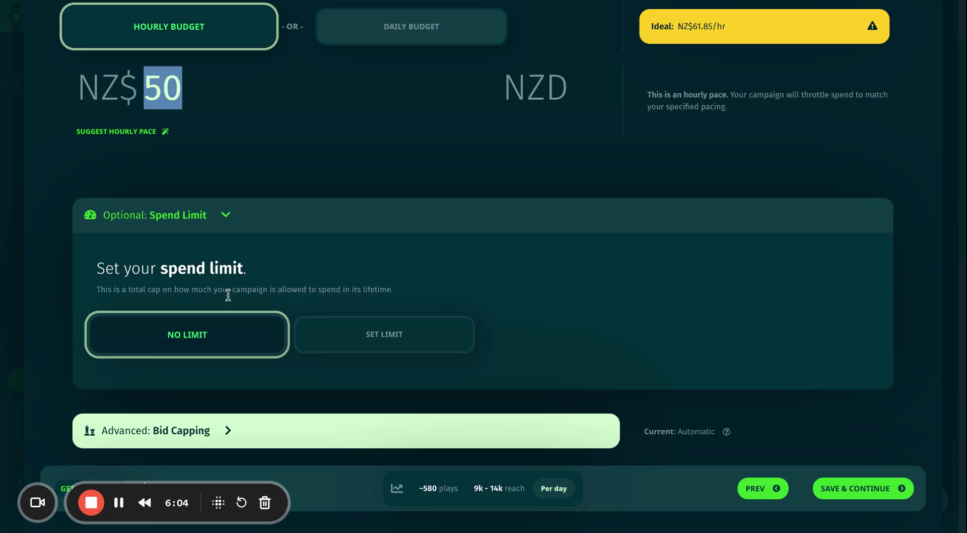
{"action": "left_click", "coordinate": [572, 201]}
{"action": "scroll", "coordinate": [312, 215], "scroll_direction": "up", "scroll_amount": 2}
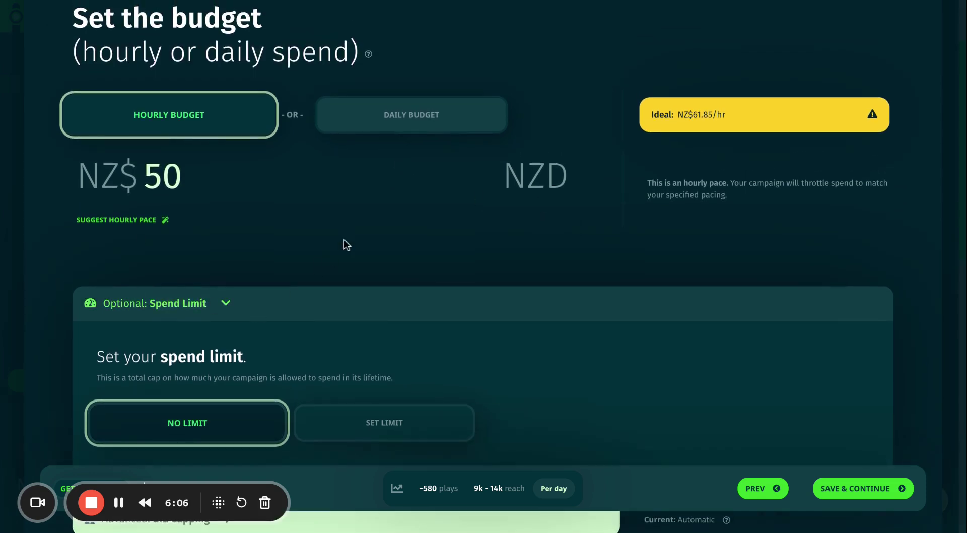
Step: Toggle the spend limit to Set Limit and back to No Limit, and save the budget settings
{"action": "scroll", "coordinate": [345, 244], "scroll_direction": "down", "scroll_amount": 2}
{"action": "left_click", "coordinate": [395, 333]}
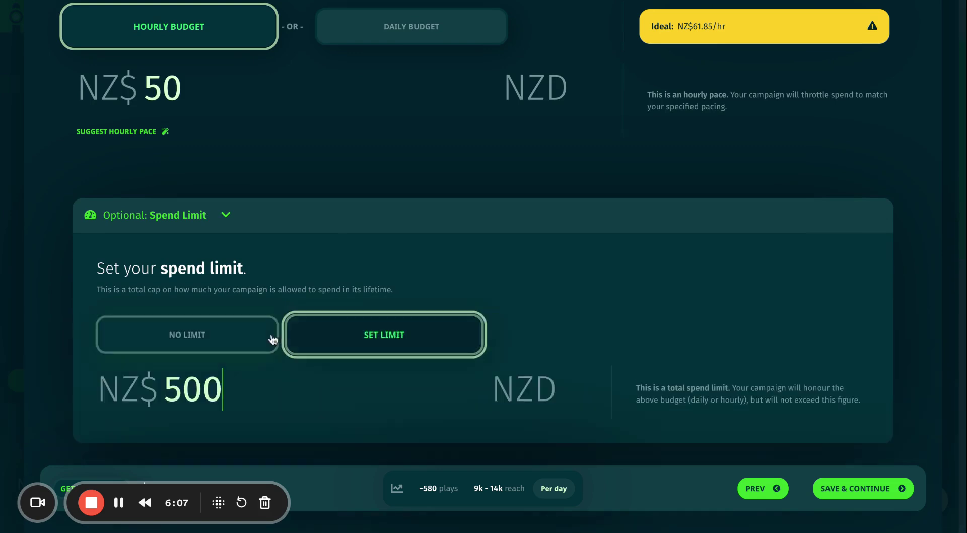
{"action": "left_click", "coordinate": [237, 335]}
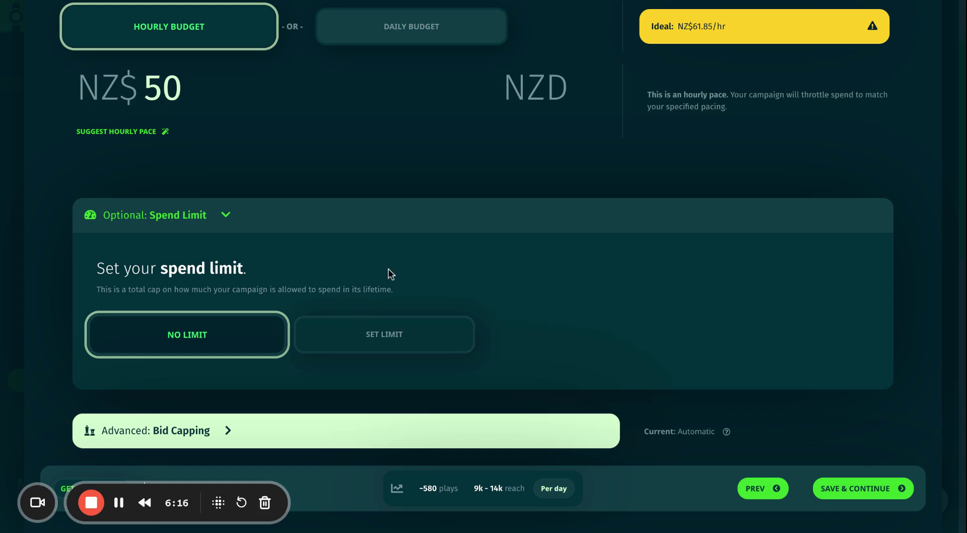
{"action": "scroll", "coordinate": [390, 276], "scroll_direction": "up", "scroll_amount": 4}
{"action": "scroll", "coordinate": [391, 269], "scroll_direction": "down", "scroll_amount": 4}
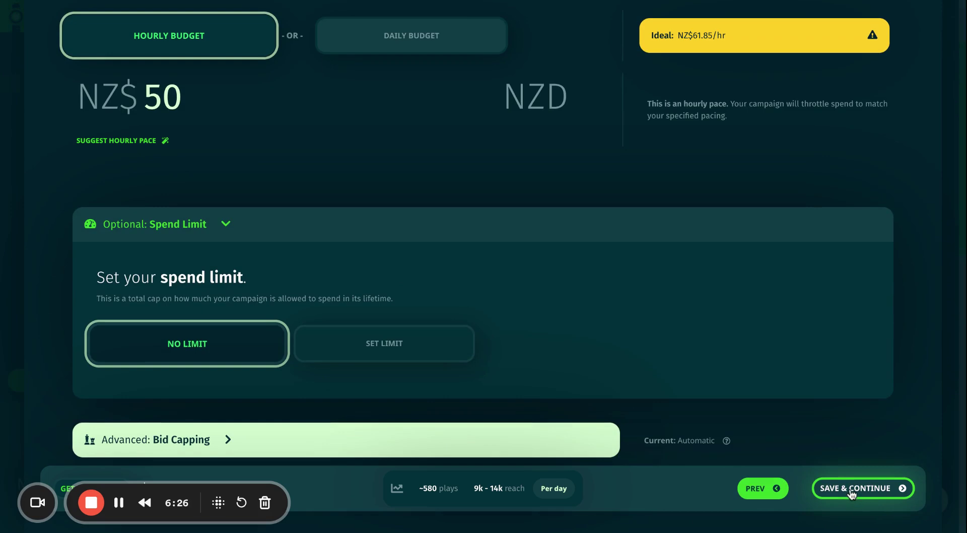
{"action": "left_click", "coordinate": [851, 492]}
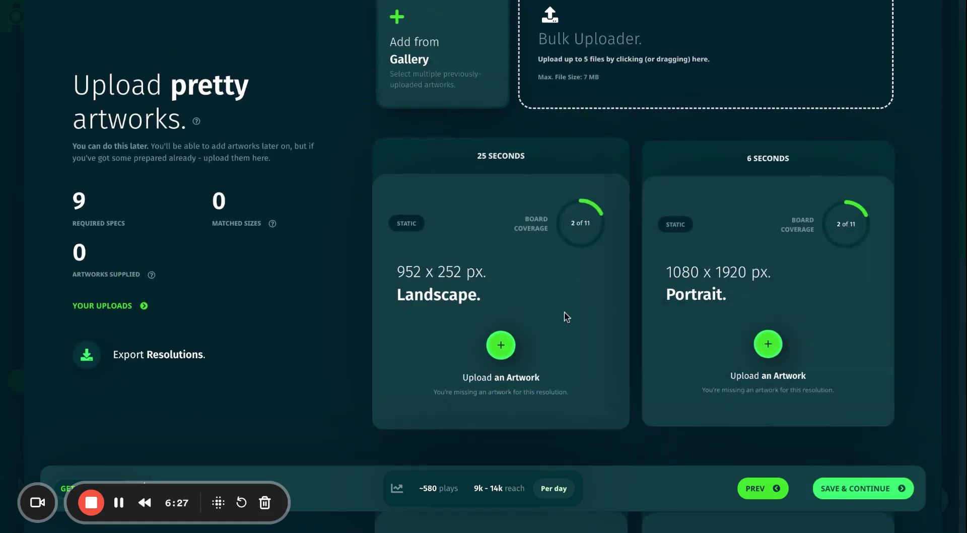
Step: Examine the required artwork specs, including each resolution, duration, format and board coverage, along with the bulk upload option
{"action": "scroll", "coordinate": [565, 310], "scroll_direction": "down", "scroll_amount": 1}
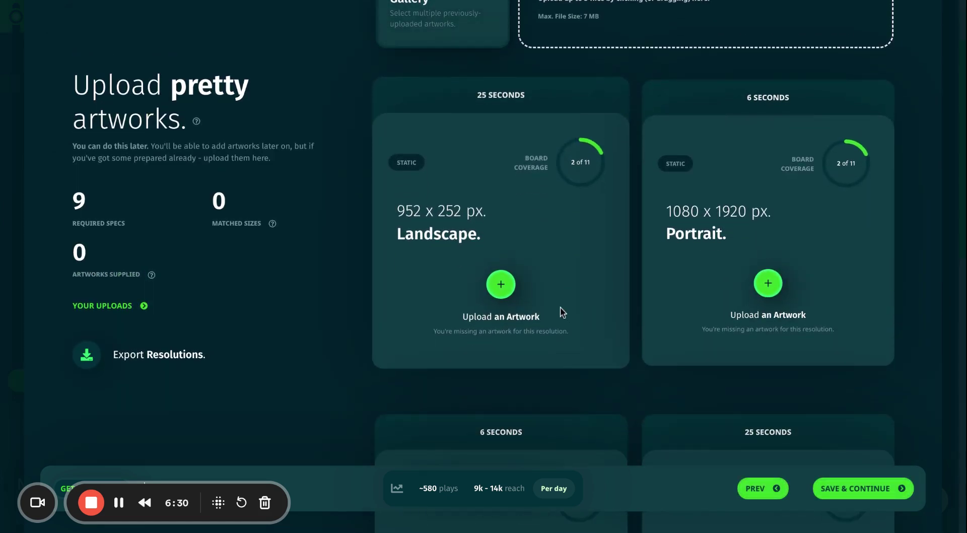
{"action": "scroll", "coordinate": [560, 307], "scroll_direction": "down", "scroll_amount": 1}
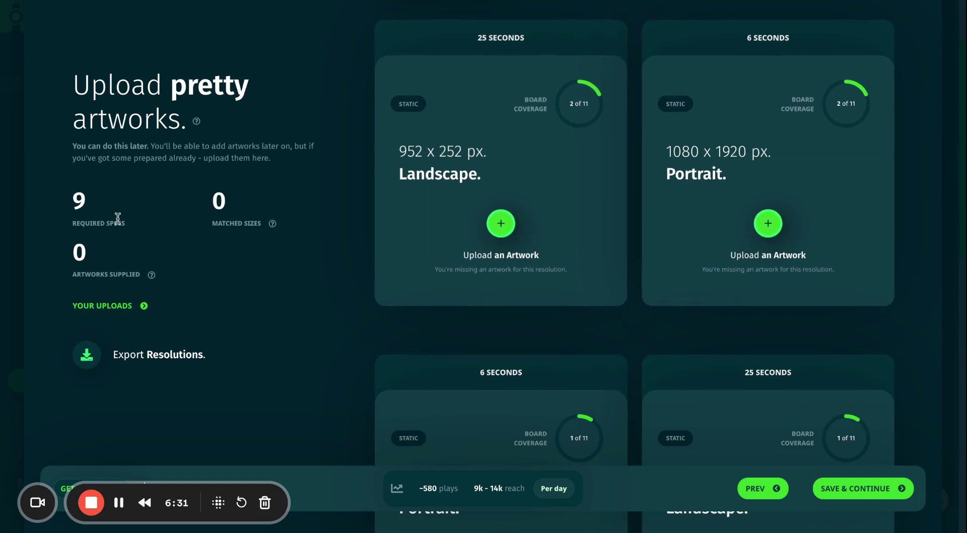
{"action": "left_click_drag", "start_coordinate": [84, 201], "coordinate": [69, 204]}
{"action": "scroll", "coordinate": [751, 195], "scroll_direction": "down", "scroll_amount": 5}
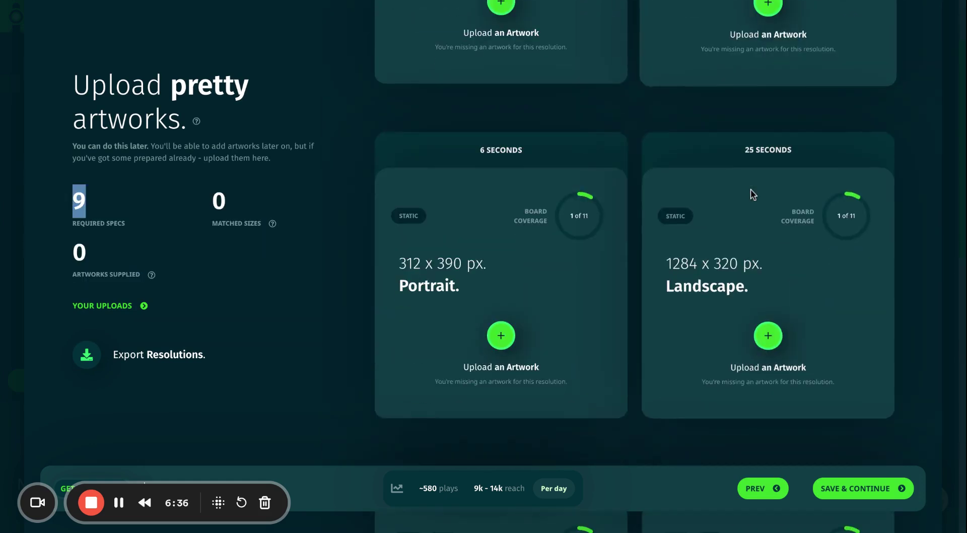
{"action": "scroll", "coordinate": [755, 261], "scroll_direction": "down", "scroll_amount": 10}
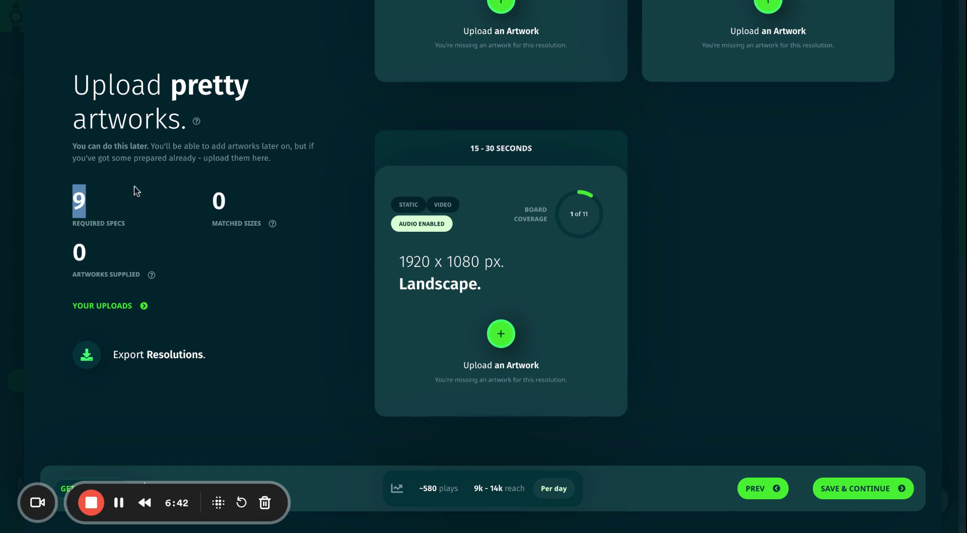
{"action": "scroll", "coordinate": [263, 209], "scroll_direction": "up", "scroll_amount": 15}
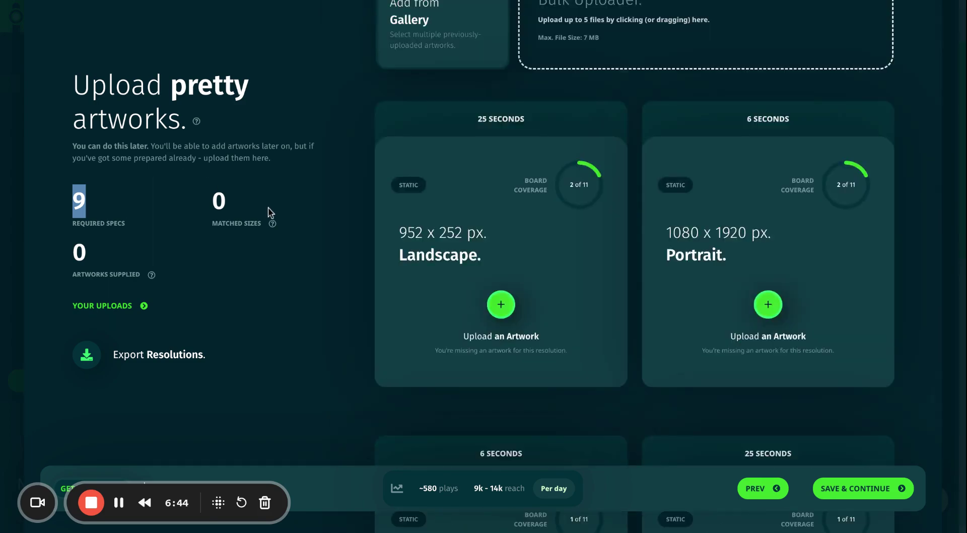
{"action": "scroll", "coordinate": [297, 210], "scroll_direction": "down", "scroll_amount": 5}
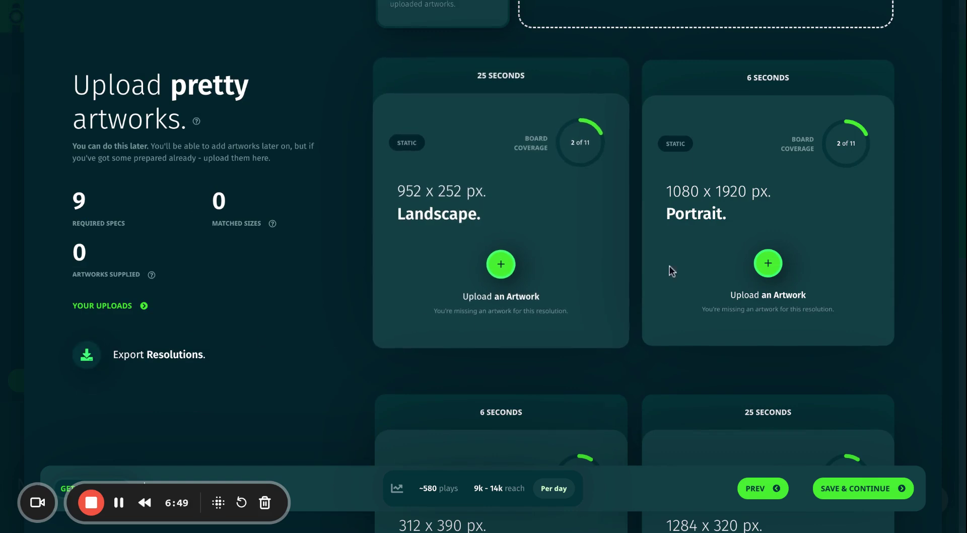
{"action": "scroll", "coordinate": [694, 237], "scroll_direction": "down", "scroll_amount": 3}
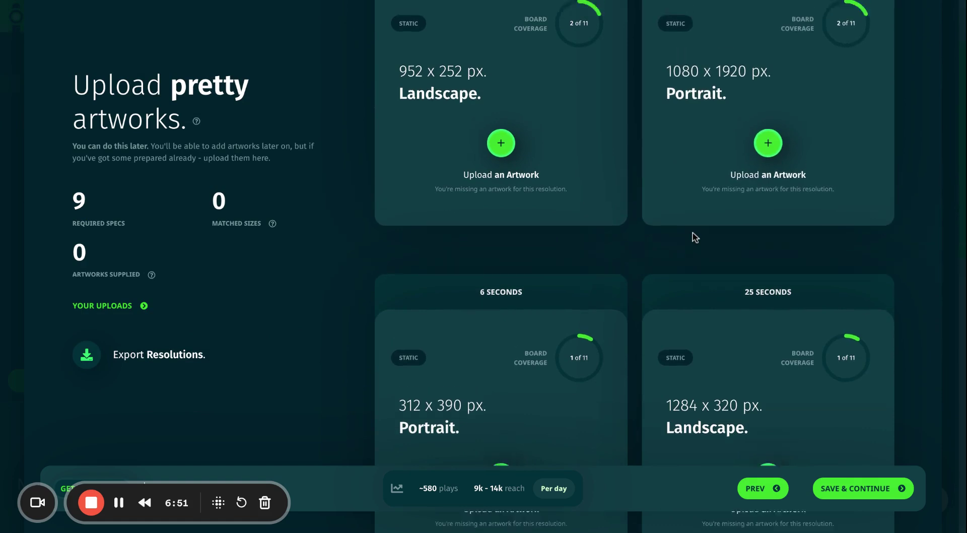
{"action": "scroll", "coordinate": [694, 237], "scroll_direction": "up", "scroll_amount": 3}
{"action": "scroll", "coordinate": [517, 268], "scroll_direction": "up", "scroll_amount": 3}
{"action": "scroll", "coordinate": [518, 271], "scroll_direction": "up", "scroll_amount": 3}
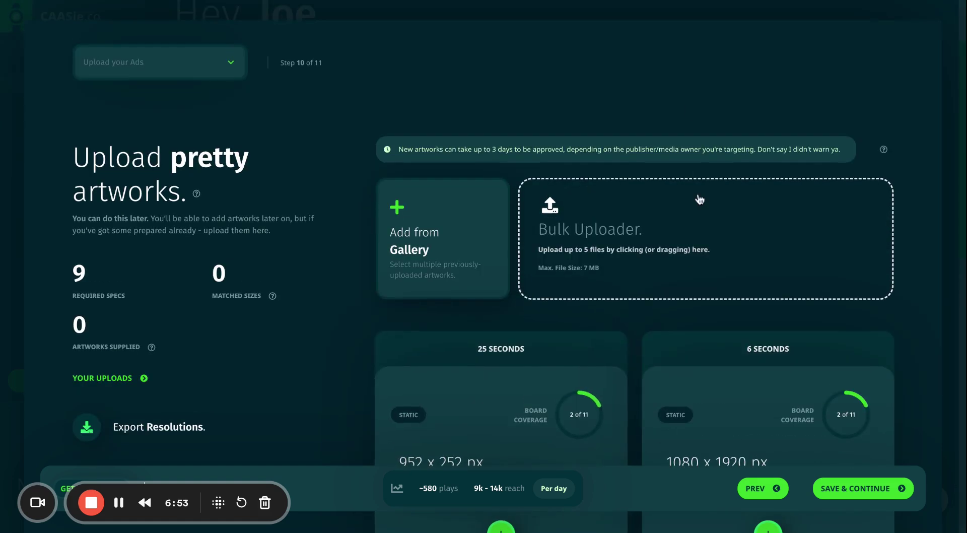
{"action": "scroll", "coordinate": [694, 238], "scroll_direction": "down", "scroll_amount": 1}
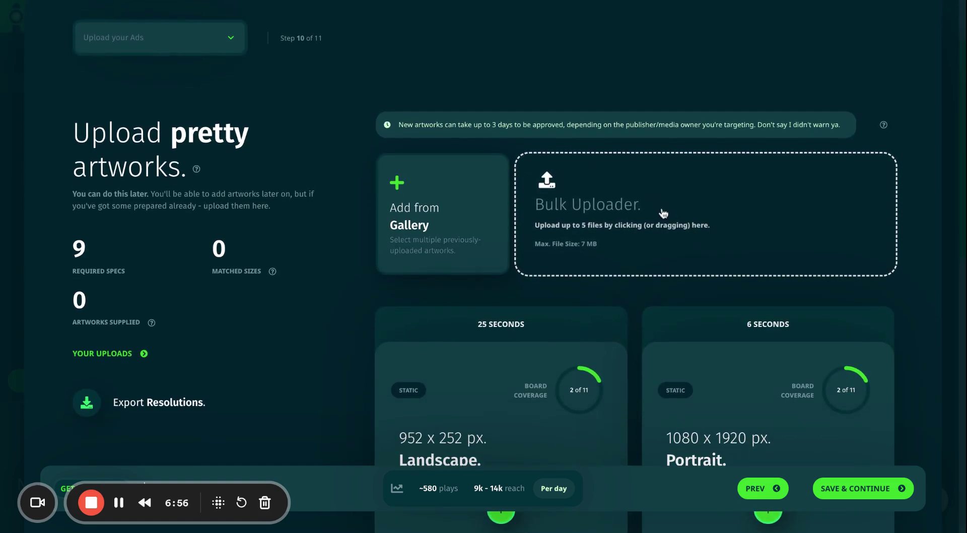
{"action": "scroll", "coordinate": [608, 210], "scroll_direction": "down", "scroll_amount": 6}
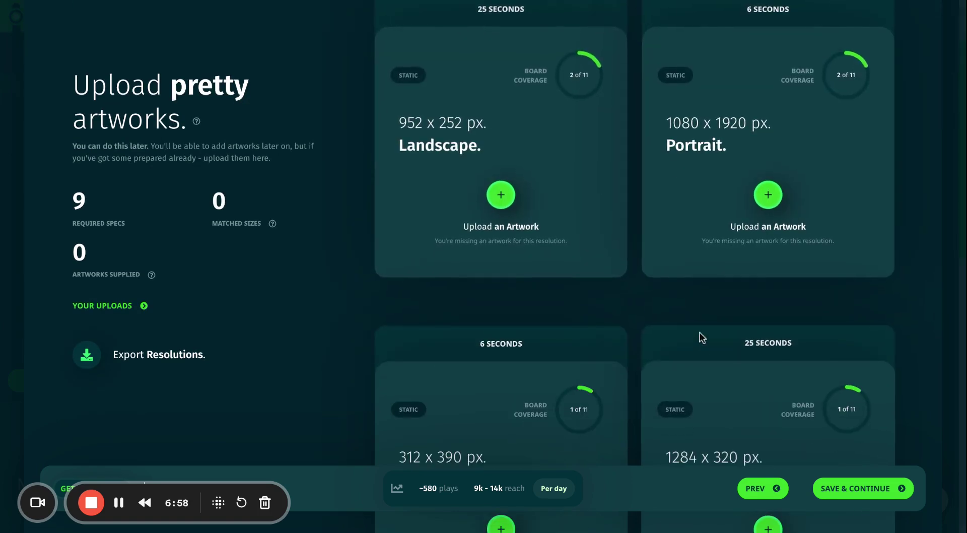
{"action": "scroll", "coordinate": [680, 334], "scroll_direction": "down", "scroll_amount": 2}
{"action": "scroll", "coordinate": [680, 334], "scroll_direction": "down", "scroll_amount": 5}
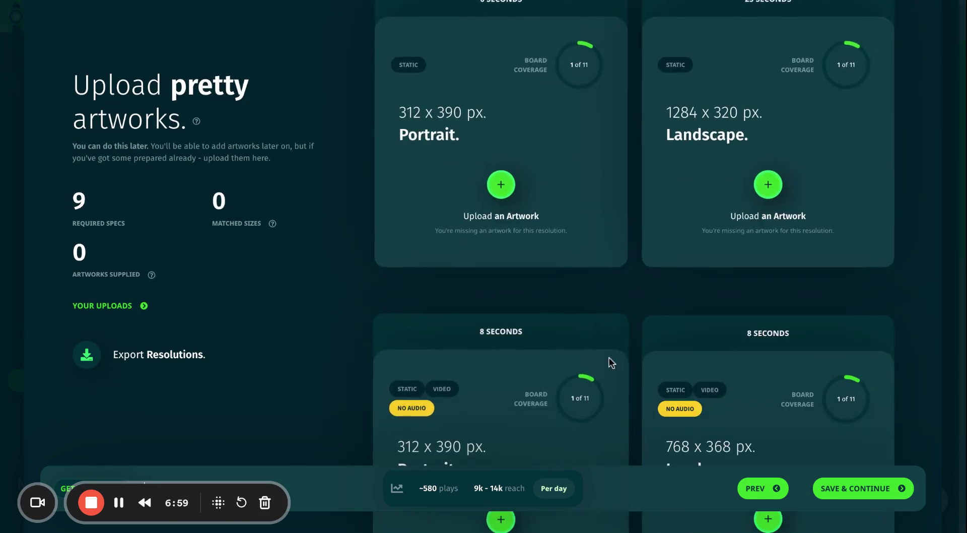
{"action": "scroll", "coordinate": [610, 360], "scroll_direction": "down", "scroll_amount": 2}
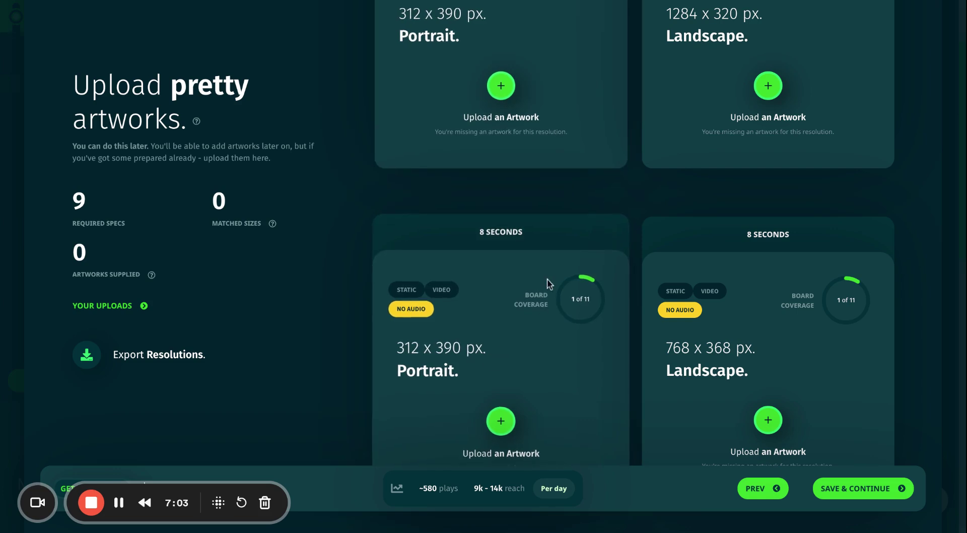
Step: Continue without uploading artworks and review the summary's schedule, budget, boards, required artworks and projected results
{"action": "left_click", "coordinate": [847, 493]}
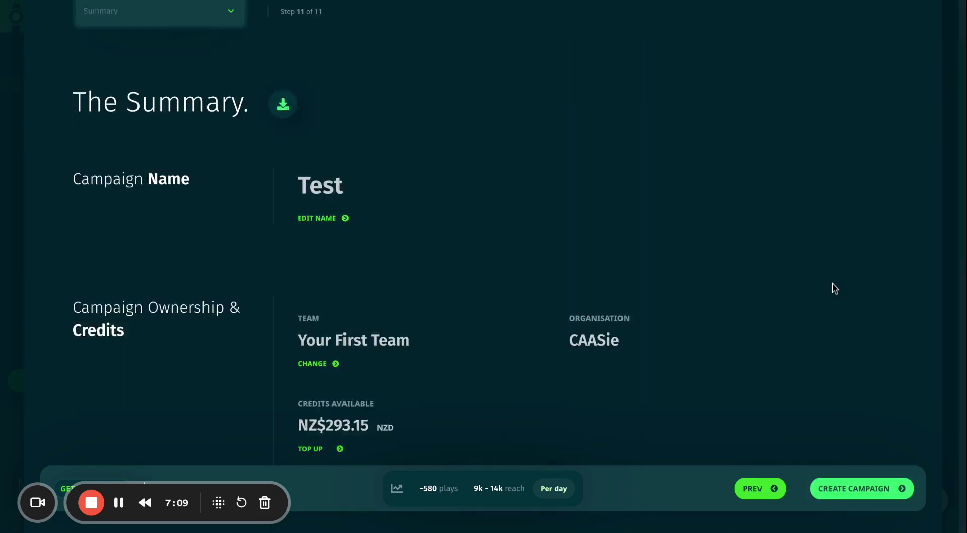
{"action": "scroll", "coordinate": [673, 218], "scroll_direction": "down", "scroll_amount": 5}
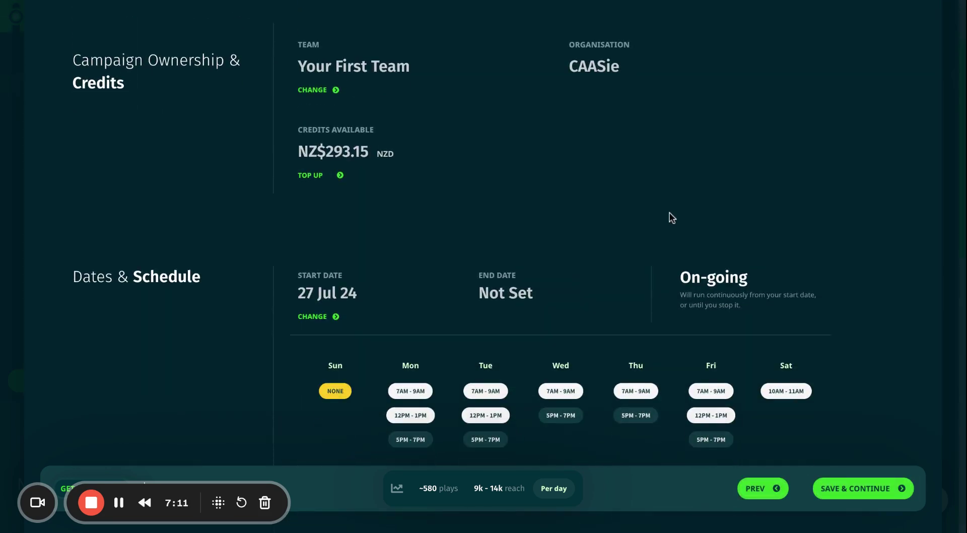
{"action": "scroll", "coordinate": [796, 216], "scroll_direction": "down", "scroll_amount": 8}
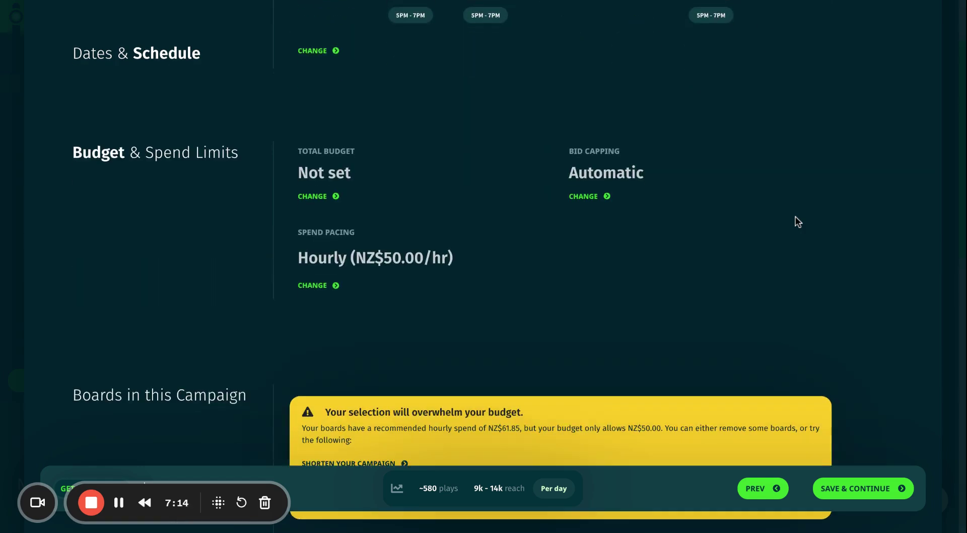
{"action": "scroll", "coordinate": [450, 311], "scroll_direction": "down", "scroll_amount": 3}
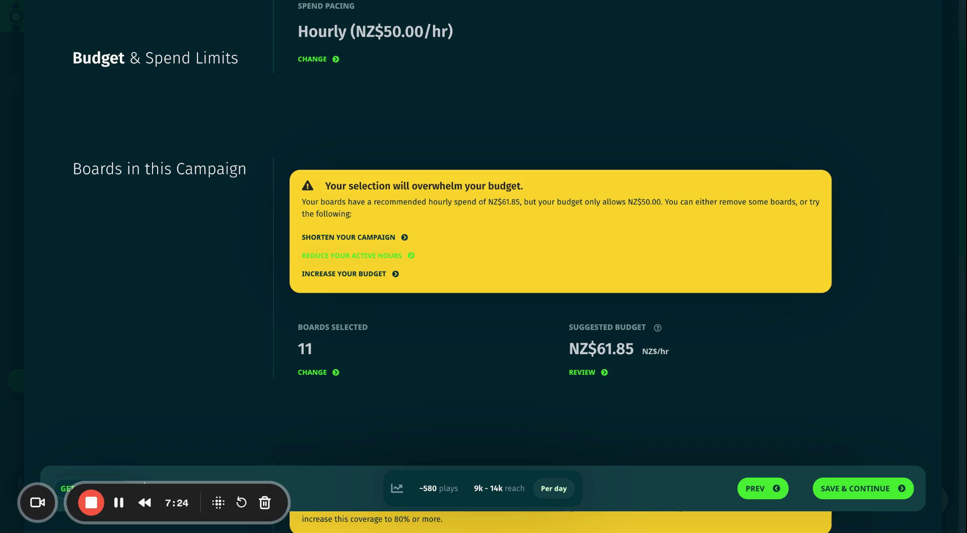
{"action": "scroll", "coordinate": [378, 252], "scroll_direction": "down", "scroll_amount": 1}
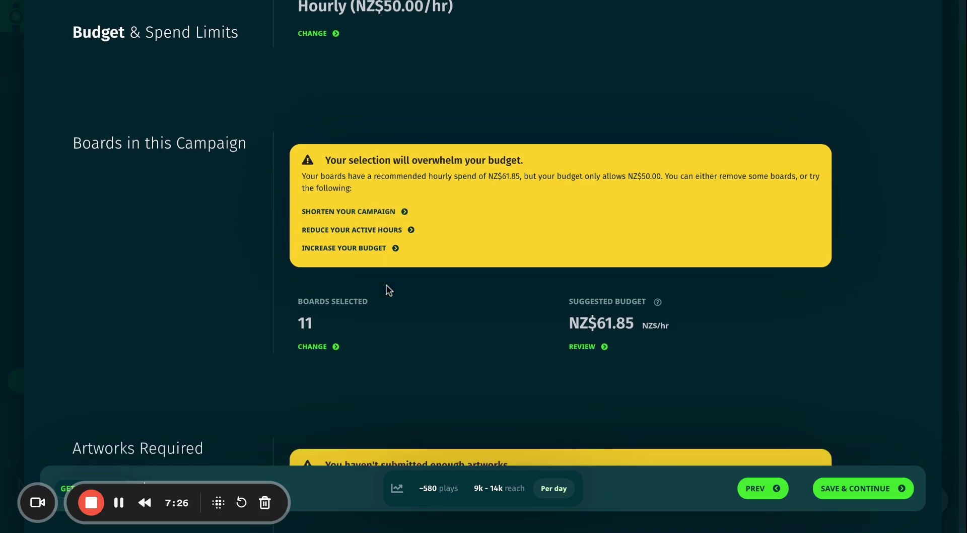
{"action": "scroll", "coordinate": [388, 290], "scroll_direction": "down", "scroll_amount": 3}
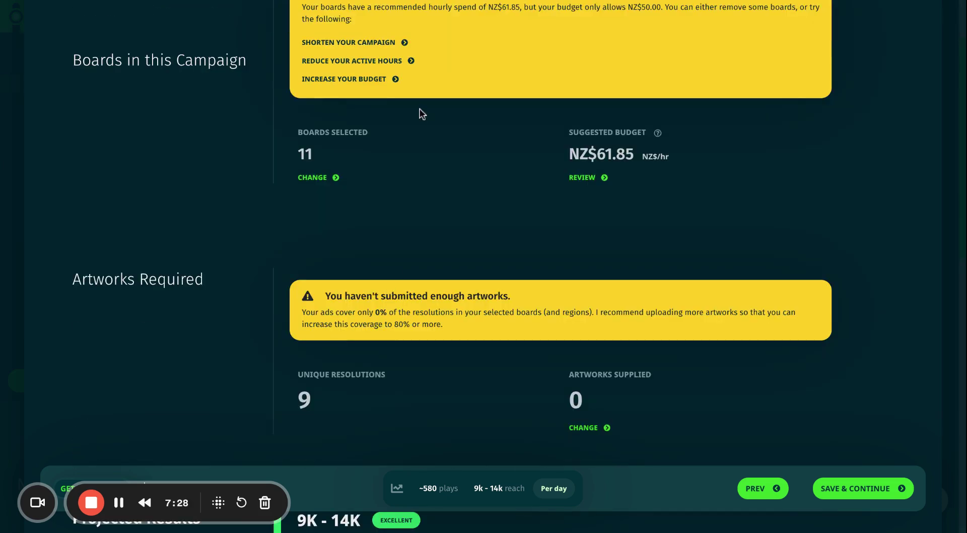
{"action": "scroll", "coordinate": [477, 252], "scroll_direction": "down", "scroll_amount": 2}
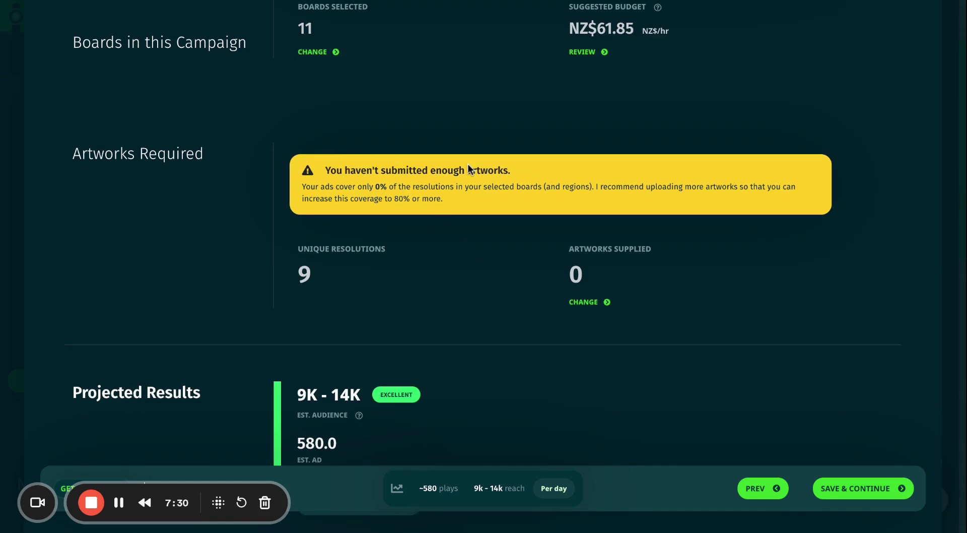
{"action": "scroll", "coordinate": [395, 184], "scroll_direction": "down", "scroll_amount": 2}
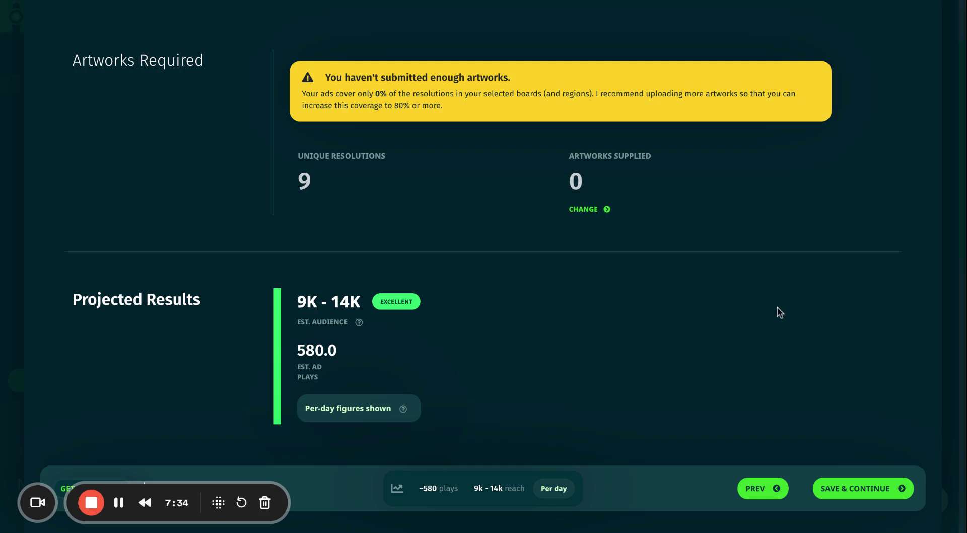
Step: Create the campaign and continue past the not-live notice to its overview page
{"action": "left_click", "coordinate": [864, 495]}
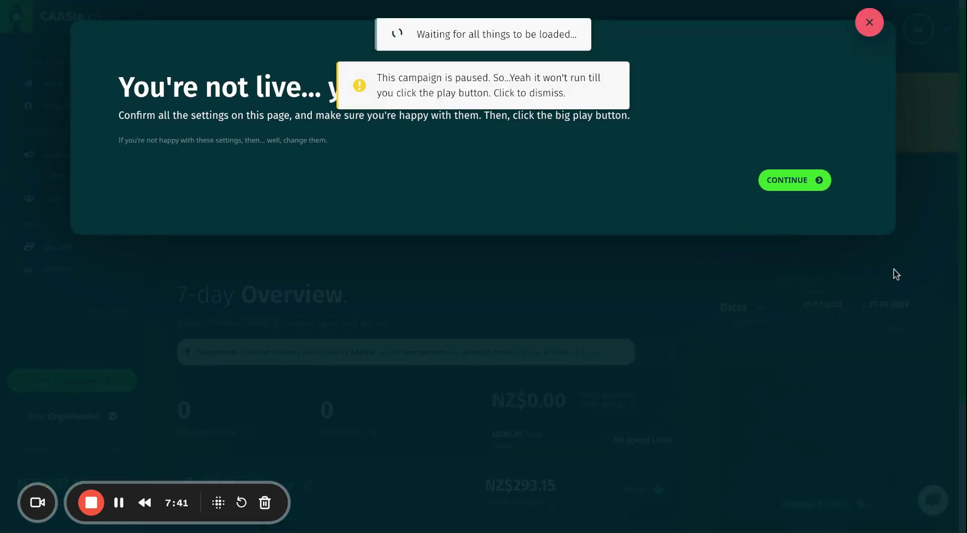
{"action": "left_click", "coordinate": [790, 186]}
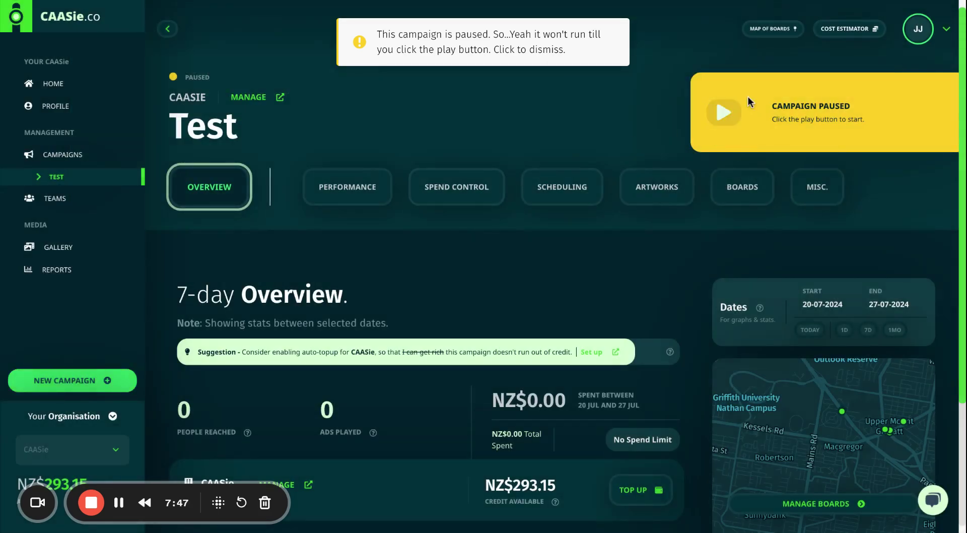
{"action": "scroll", "coordinate": [492, 240], "scroll_direction": "down", "scroll_amount": 1}
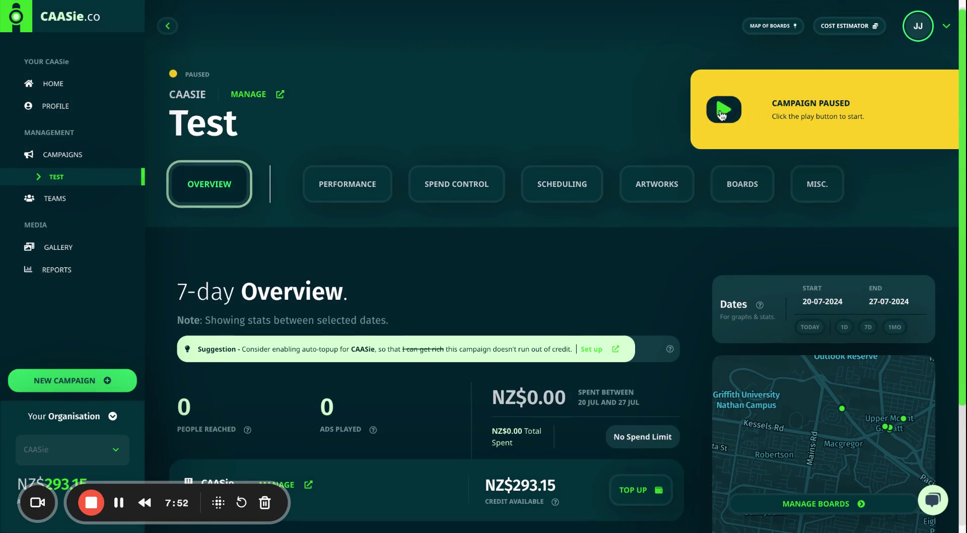
Step: Open the Test campaign's artworks page and review the gallery and bulk upload options and the required artwork specs
{"action": "left_click", "coordinate": [655, 192]}
{"action": "scroll", "coordinate": [654, 194], "scroll_direction": "down", "scroll_amount": 5}
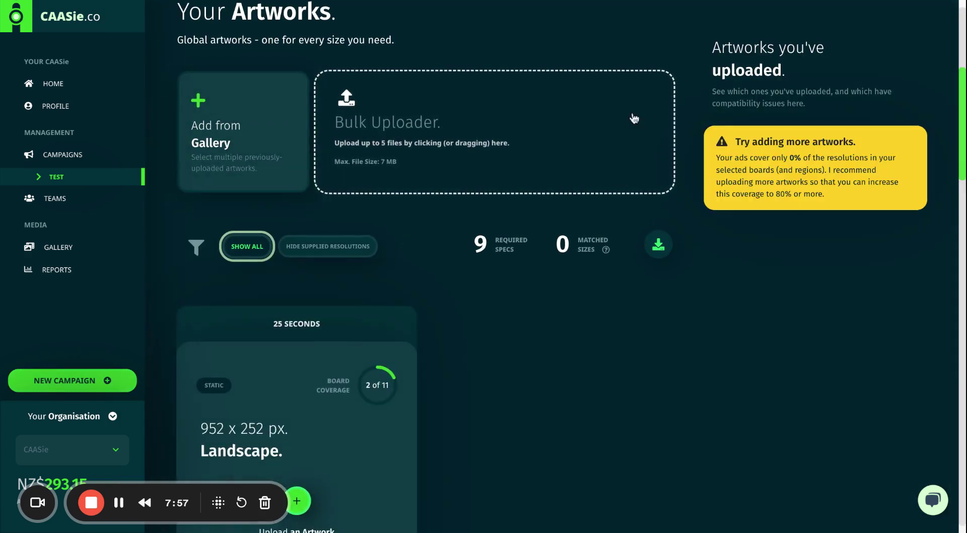
{"action": "scroll", "coordinate": [161, 276], "scroll_direction": "down", "scroll_amount": 3}
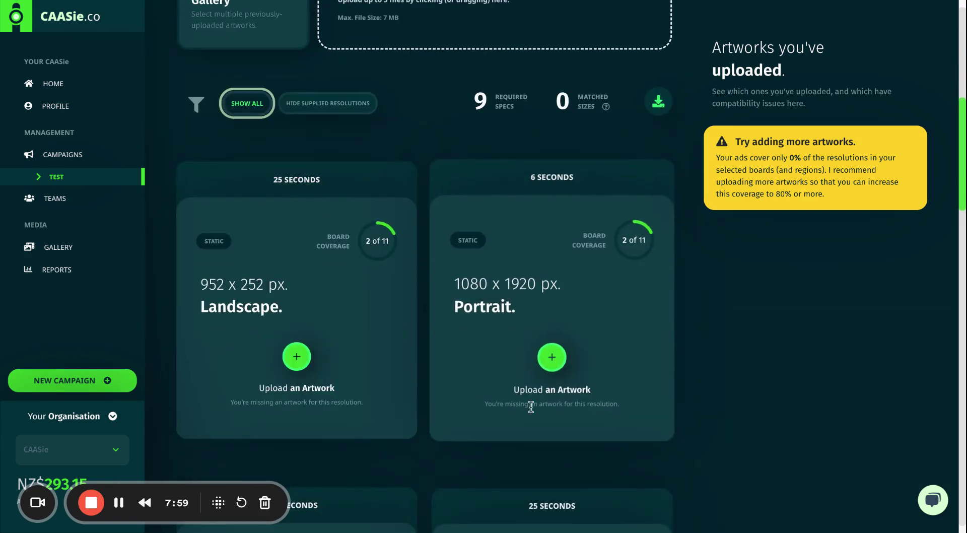
{"action": "scroll", "coordinate": [653, 330], "scroll_direction": "up", "scroll_amount": 8}
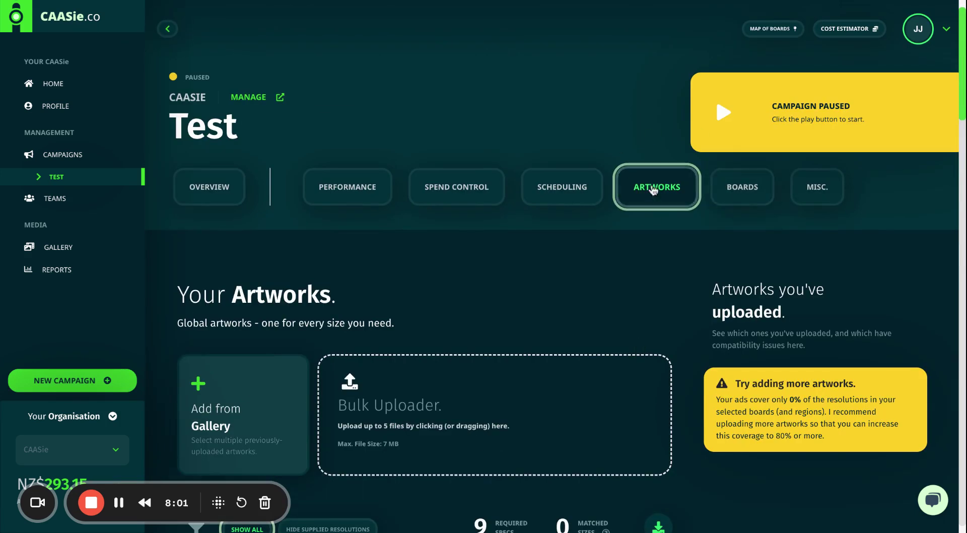
{"action": "left_click", "coordinate": [643, 204]}
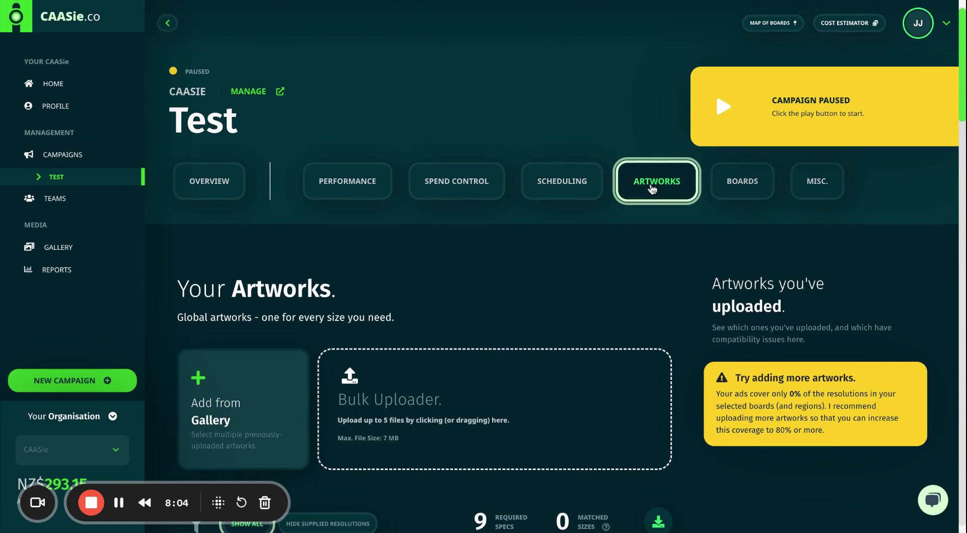
{"action": "scroll", "coordinate": [637, 251], "scroll_direction": "down", "scroll_amount": 2}
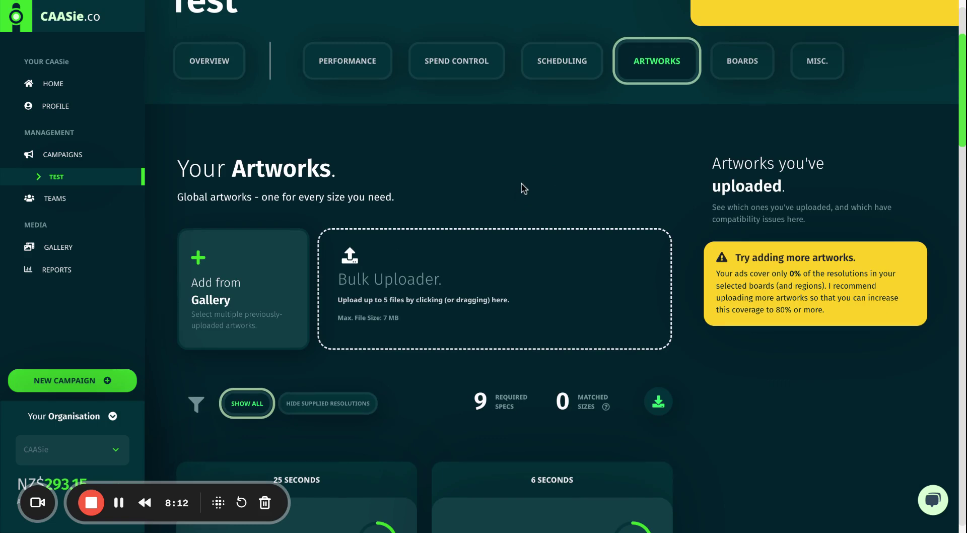
{"action": "scroll", "coordinate": [523, 188], "scroll_direction": "up", "scroll_amount": 2}
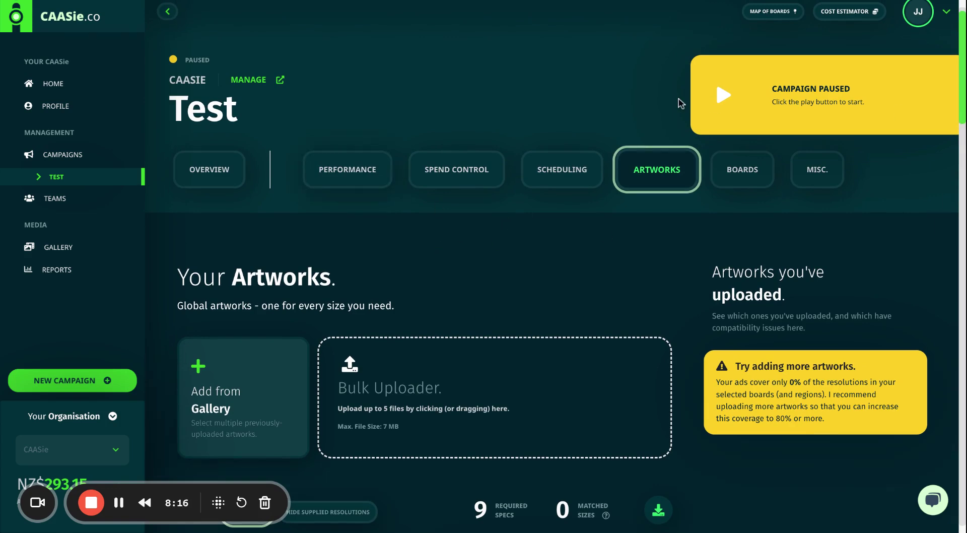
Step: Enter an hourly budget of NZ$65 in the campaign's spend control without saving the change
{"action": "left_click", "coordinate": [466, 176]}
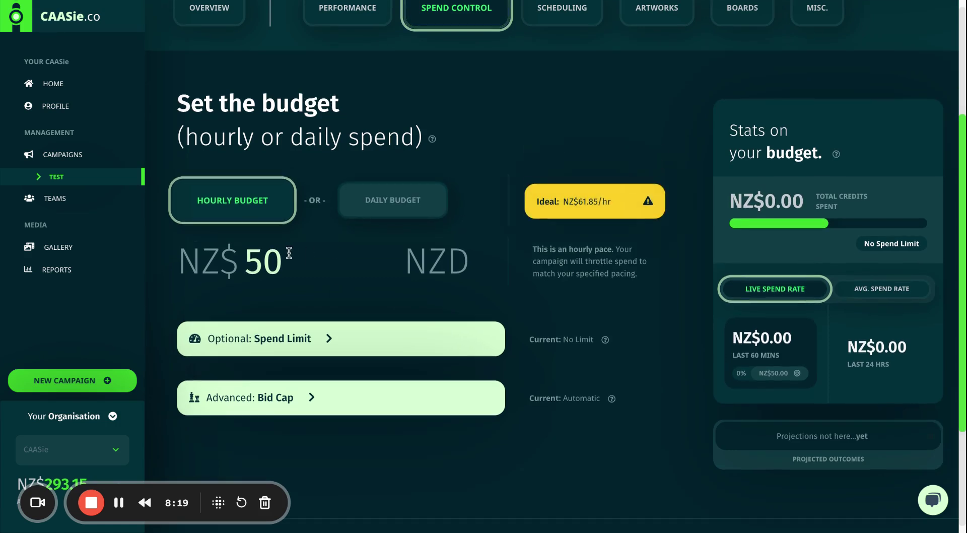
{"action": "left_click_drag", "start_coordinate": [289, 253], "coordinate": [248, 261]}
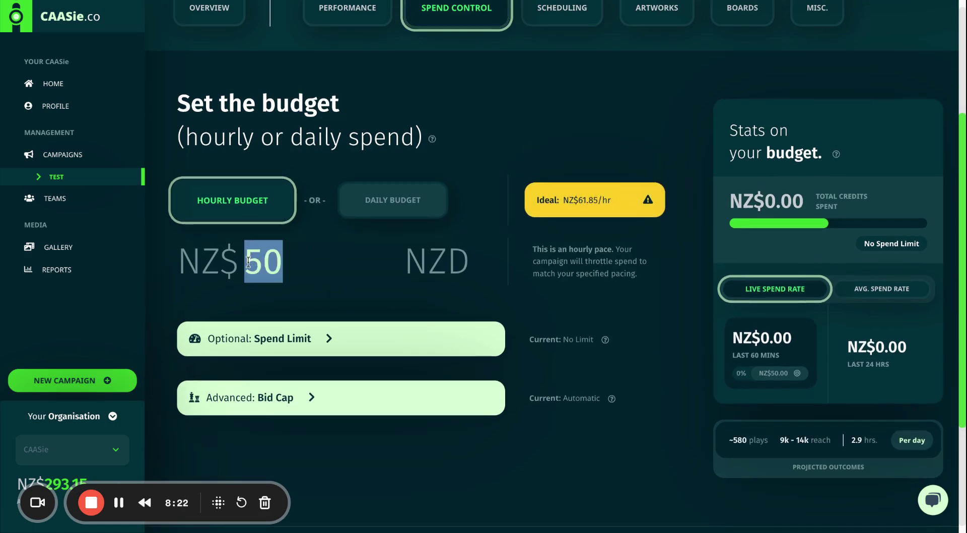
{"action": "type", "text": "65"}
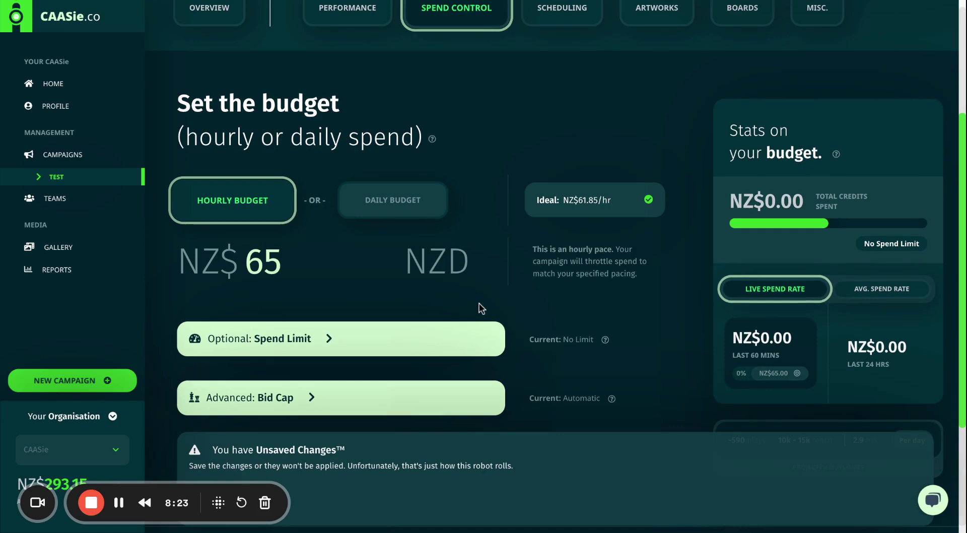
{"action": "scroll", "coordinate": [311, 336], "scroll_direction": "down", "scroll_amount": 1}
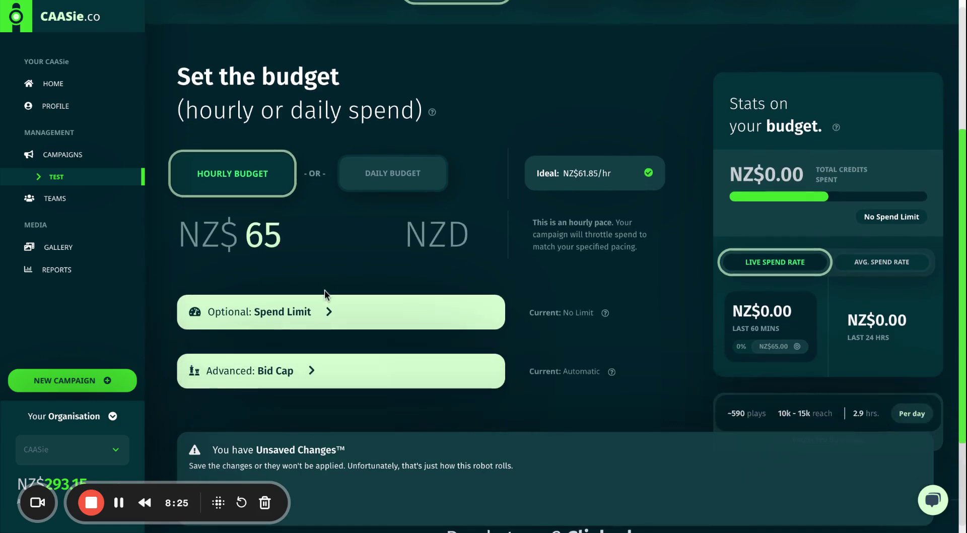
Step: Look through the campaign's scheduling, artworks and selected boards pages and its miscellaneous settings for renaming or deleting the campaign
{"action": "scroll", "coordinate": [324, 295], "scroll_direction": "up", "scroll_amount": 2}
{"action": "left_click", "coordinate": [565, 32]}
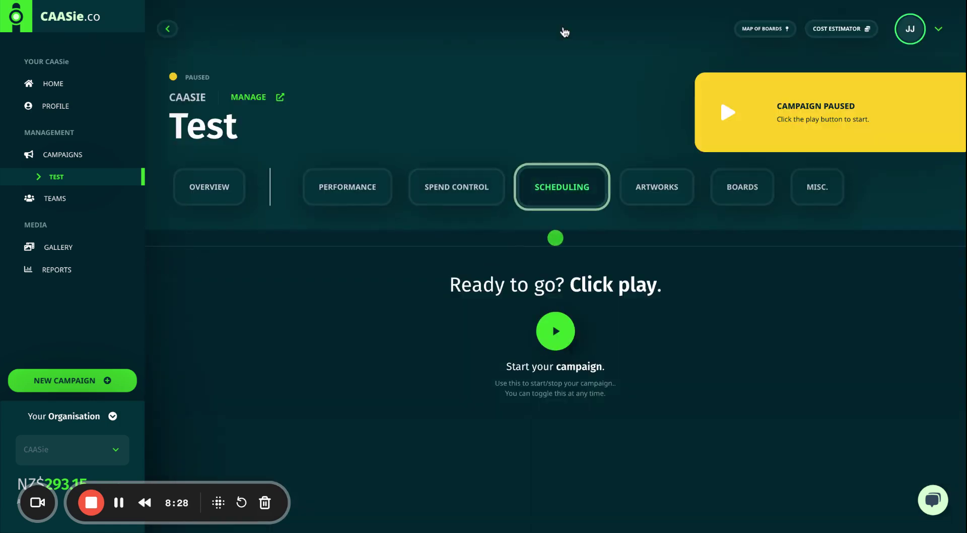
{"action": "left_click", "coordinate": [692, 201]}
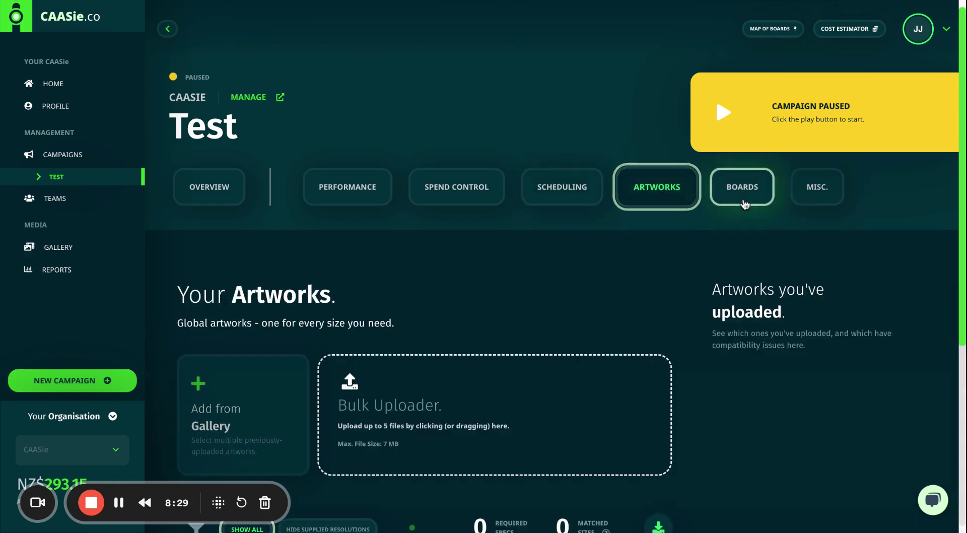
{"action": "left_click", "coordinate": [746, 203]}
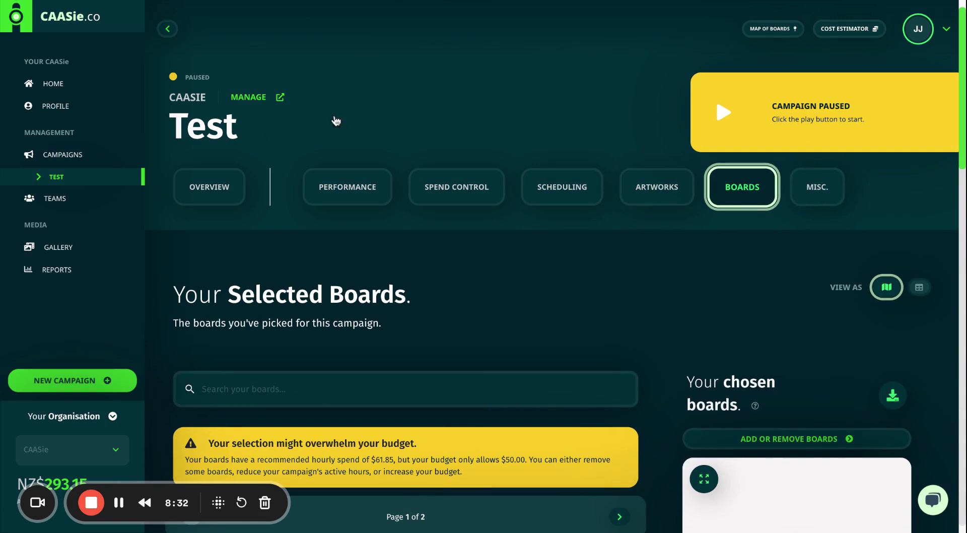
{"action": "left_click", "coordinate": [806, 184]}
{"action": "scroll", "coordinate": [578, 306], "scroll_direction": "down", "scroll_amount": 2}
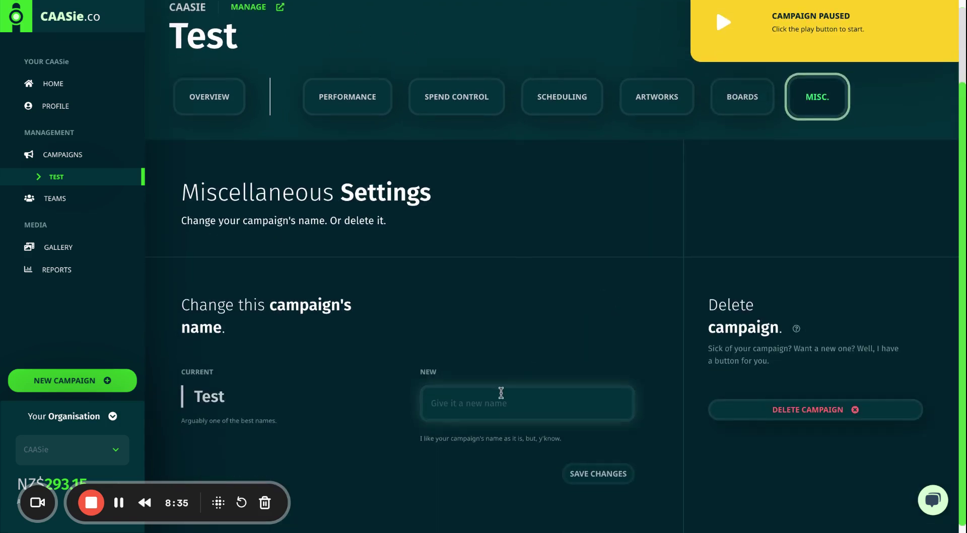